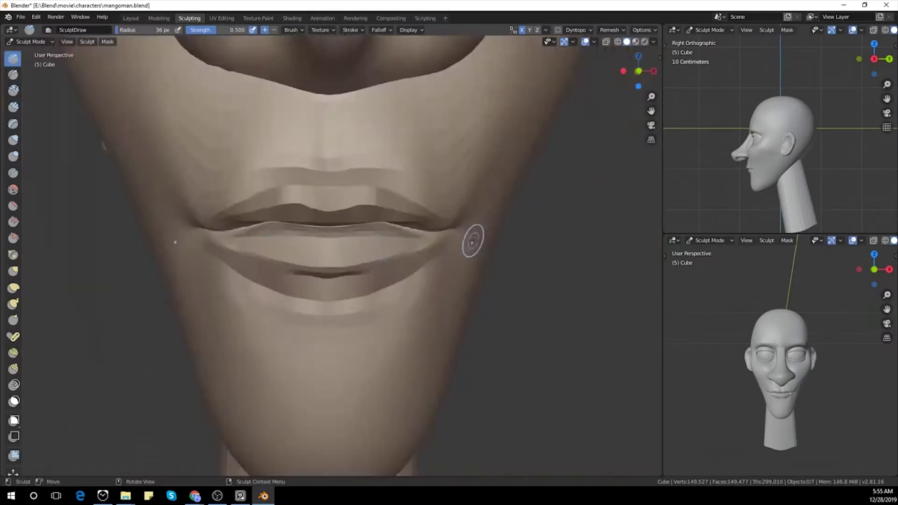
Inspect the sculpted lips from the side, from below and from the front.
{"action": "scroll", "coordinate": [473, 240], "scroll_direction": "up", "scroll_amount": 3}
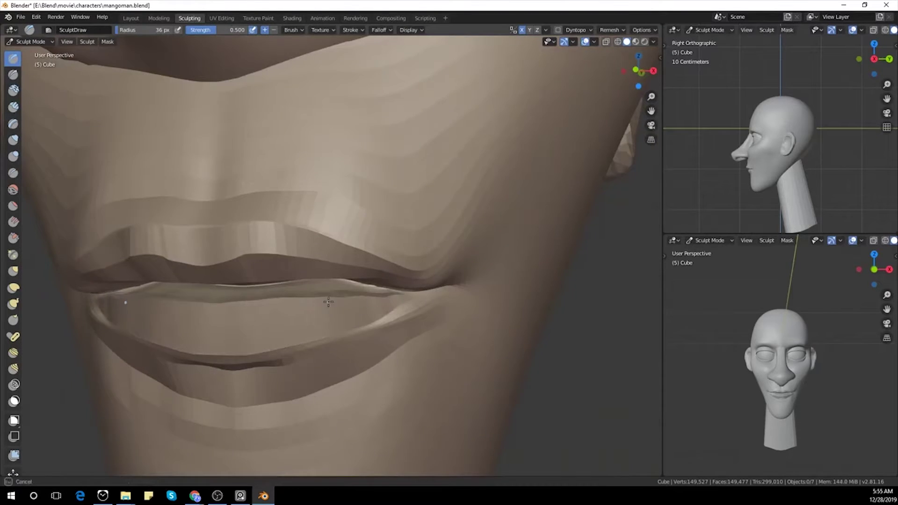
{"action": "mouse_move", "coordinate": [329, 302]}
{"action": "middle_mouse_down"}
{"action": "mouse_move", "coordinate": [427, 337]}
{"action": "mouse_move", "coordinate": [419, 248]}
{"action": "mouse_move", "coordinate": [345, 257]}
{"action": "middle_mouse_up"}
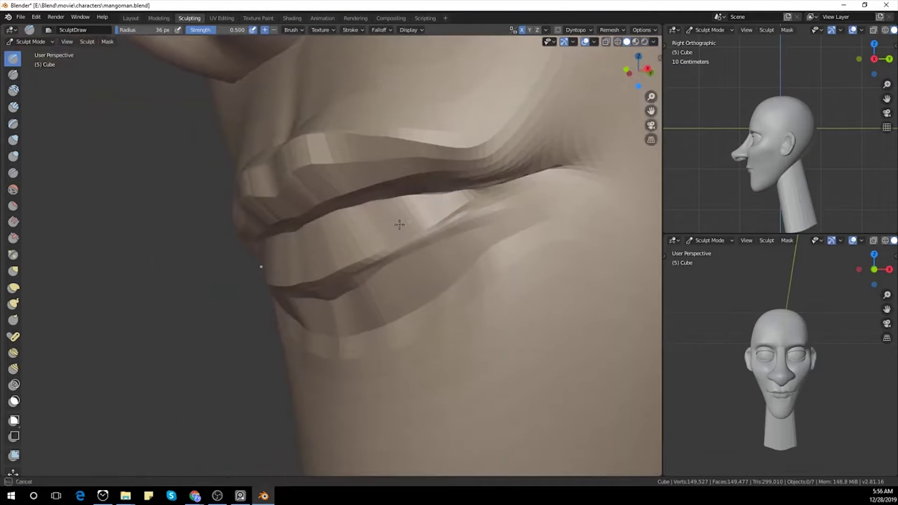
{"action": "mouse_move", "coordinate": [400, 224]}
{"action": "middle_mouse_down"}
{"action": "mouse_move", "coordinate": [381, 246]}
{"action": "mouse_move", "coordinate": [479, 243]}
{"action": "middle_mouse_up"}
{"action": "mouse_move", "coordinate": [377, 270]}
{"action": "middle_mouse_down"}
{"action": "mouse_move", "coordinate": [373, 194]}
{"action": "mouse_move", "coordinate": [457, 267]}
{"action": "mouse_move", "coordinate": [372, 255]}
{"action": "mouse_move", "coordinate": [354, 187]}
{"action": "mouse_move", "coordinate": [383, 220]}
{"action": "mouse_move", "coordinate": [481, 115]}
{"action": "mouse_move", "coordinate": [420, 225]}
{"action": "mouse_move", "coordinate": [464, 261]}
{"action": "mouse_move", "coordinate": [435, 310]}
{"action": "mouse_move", "coordinate": [407, 321]}
{"action": "mouse_move", "coordinate": [503, 281]}
{"action": "mouse_move", "coordinate": [367, 260]}
{"action": "middle_mouse_up"}
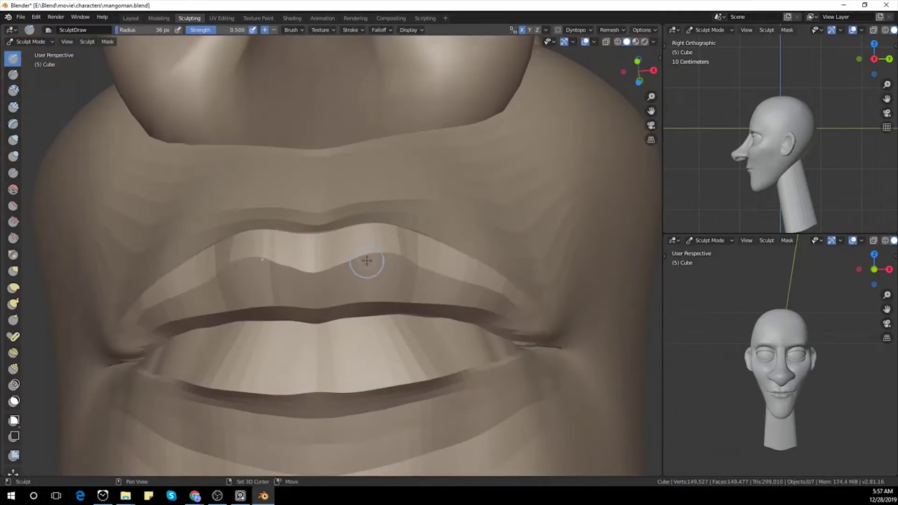
{"action": "scroll", "coordinate": [421, 281], "scroll_direction": "down", "scroll_amount": 5}
Zoom out around the whole head, return to Object Mode and select the nose object Cube.001.
{"action": "mouse_move", "coordinate": [460, 288]}
{"action": "middle_mouse_down"}
{"action": "mouse_move", "coordinate": [421, 280]}
{"action": "mouse_move", "coordinate": [374, 304]}
{"action": "mouse_move", "coordinate": [324, 355]}
{"action": "mouse_move", "coordinate": [335, 287]}
{"action": "middle_mouse_up"}
{"action": "key", "text": "ctrl+Tab"}
{"action": "left_click", "coordinate": [271, 260]}
Inspect the nose from the front, underneath, three-quarter and side, using the Layout and Sculpting workspaces.
{"action": "middle_click_drag", "start_coordinate": [270, 261], "coordinate": [327, 262]}
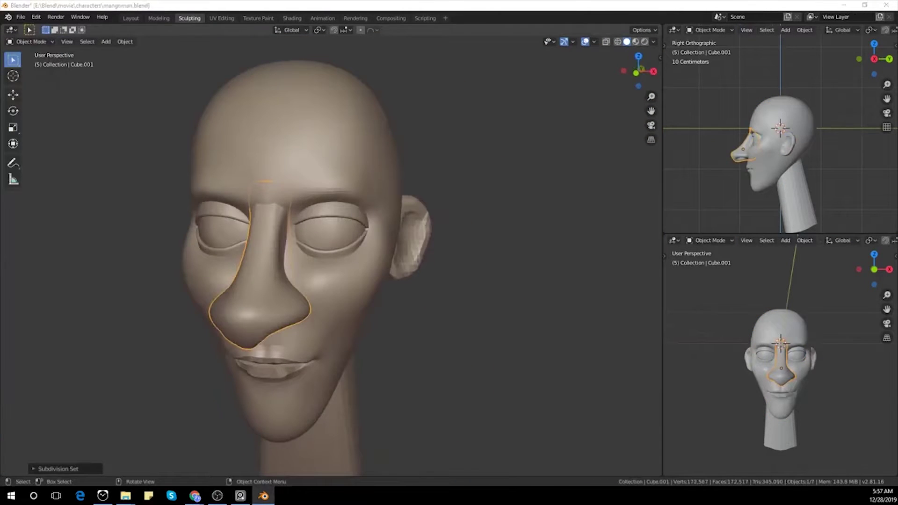
{"action": "left_click", "coordinate": [138, 17]}
{"action": "middle_click_drag", "start_coordinate": [655, 275], "coordinate": [213, 23]}
{"action": "left_click", "coordinate": [189, 17]}
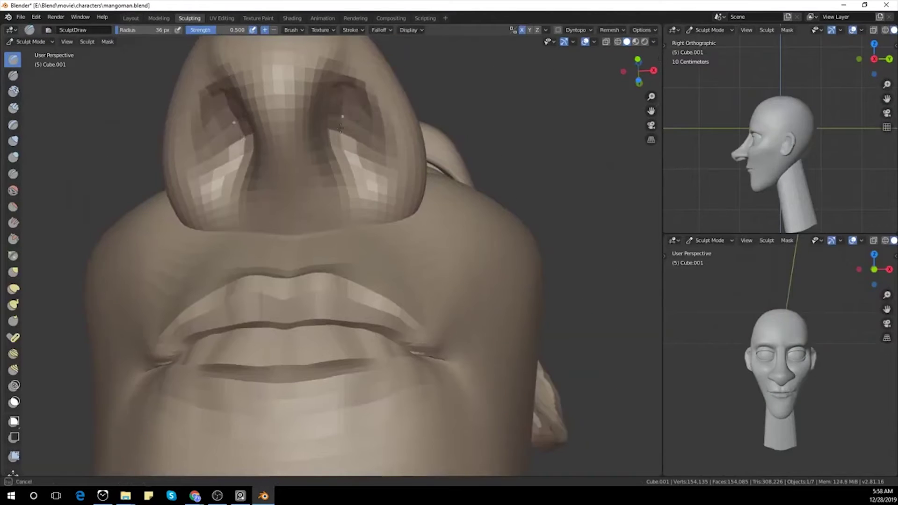
{"action": "mouse_move", "coordinate": [336, 134]}
{"action": "middle_mouse_down"}
{"action": "mouse_move", "coordinate": [542, 194]}
{"action": "mouse_move", "coordinate": [509, 180]}
{"action": "middle_mouse_up"}
{"action": "scroll", "coordinate": [439, 158], "scroll_direction": "down", "scroll_amount": 3}
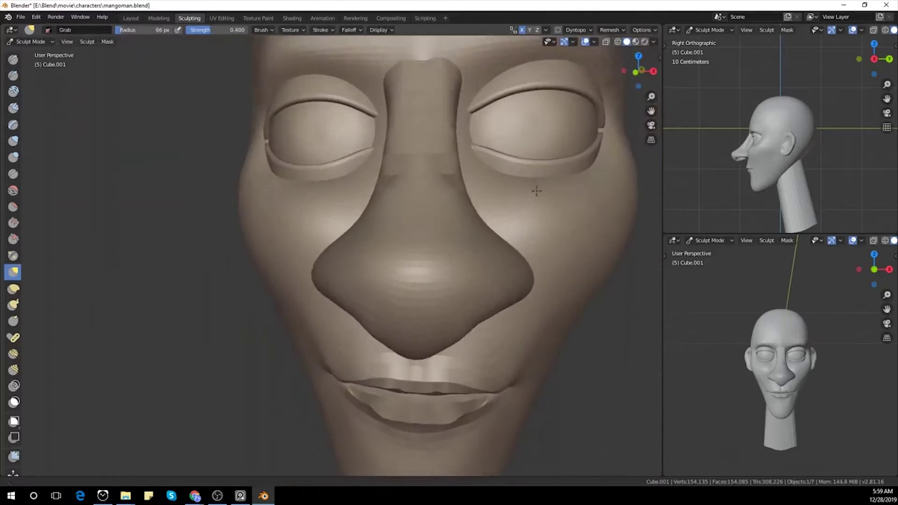
{"action": "mouse_move", "coordinate": [391, 198]}
{"action": "middle_mouse_down"}
{"action": "mouse_move", "coordinate": [411, 206]}
{"action": "mouse_move", "coordinate": [426, 188]}
{"action": "mouse_move", "coordinate": [425, 212]}
{"action": "middle_mouse_up"}
Put the nose into Edit Mode and view the head from new angles to rework it.
{"action": "key", "text": "Tab"}
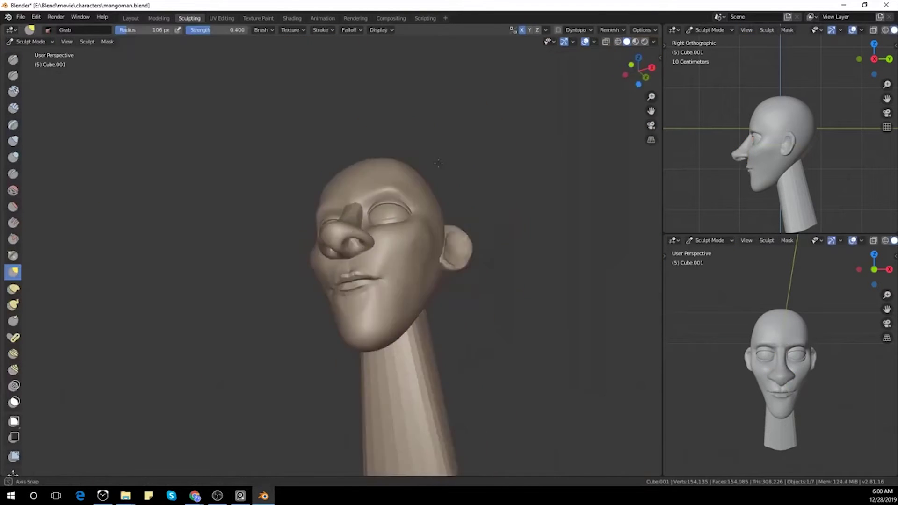
{"action": "middle_click_drag", "start_coordinate": [439, 163], "coordinate": [301, 330]}
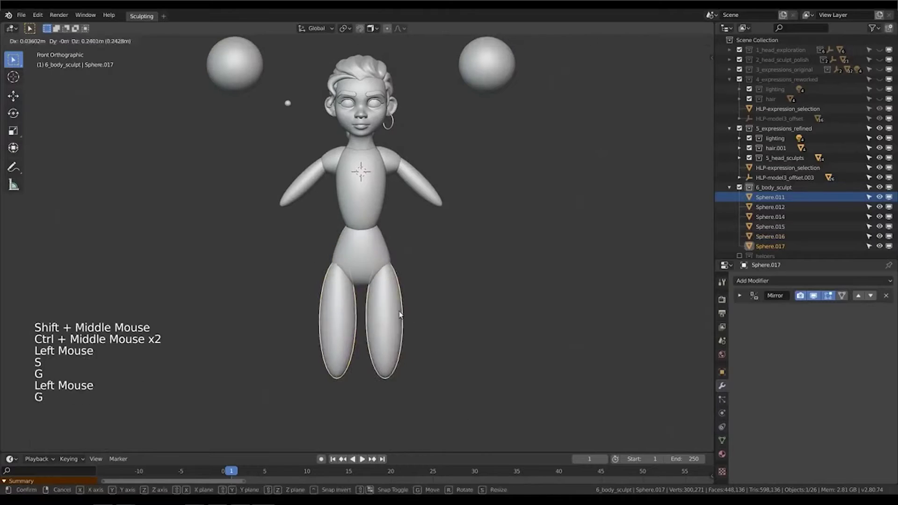
{"action": "key", "text": "ctrl+a"}
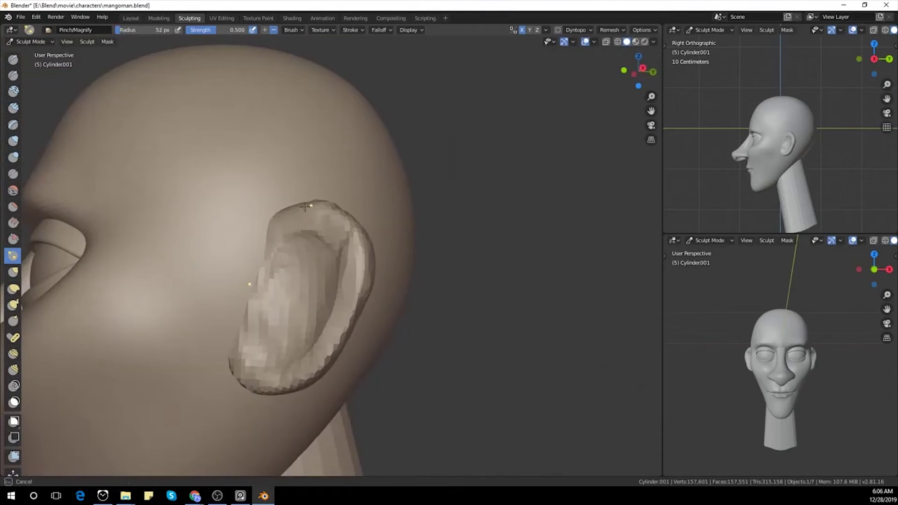
Add a Mirror modifier and extrude the edge twice, toward the neck and down the torso.
{"action": "mouse_move", "coordinate": [305, 206]}
{"action": "middle_mouse_down"}
{"action": "mouse_move", "coordinate": [215, 225]}
{"action": "mouse_move", "coordinate": [341, 255]}
{"action": "mouse_move", "coordinate": [521, 202]}
{"action": "mouse_move", "coordinate": [294, 238]}
{"action": "middle_mouse_up"}
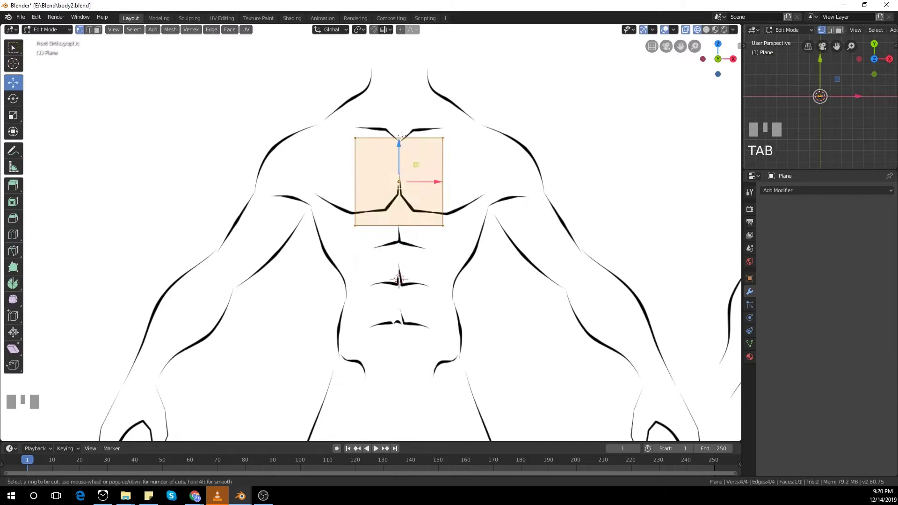
{"action": "left_click", "coordinate": [826, 191]}
{"action": "left_click", "coordinate": [704, 283]}
{"action": "scroll", "coordinate": [460, 226], "scroll_direction": "up", "scroll_amount": 2}
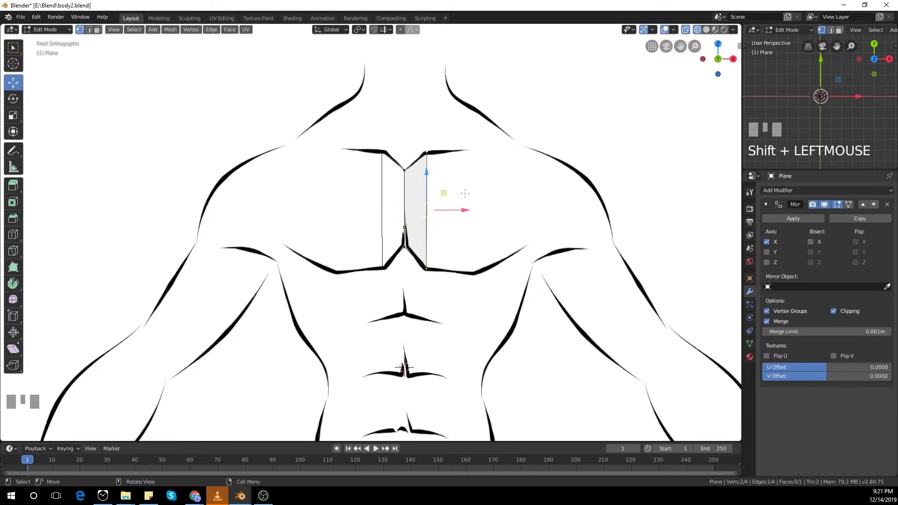
{"action": "key", "text": "e"}
{"action": "left_click", "coordinate": [423, 98]}
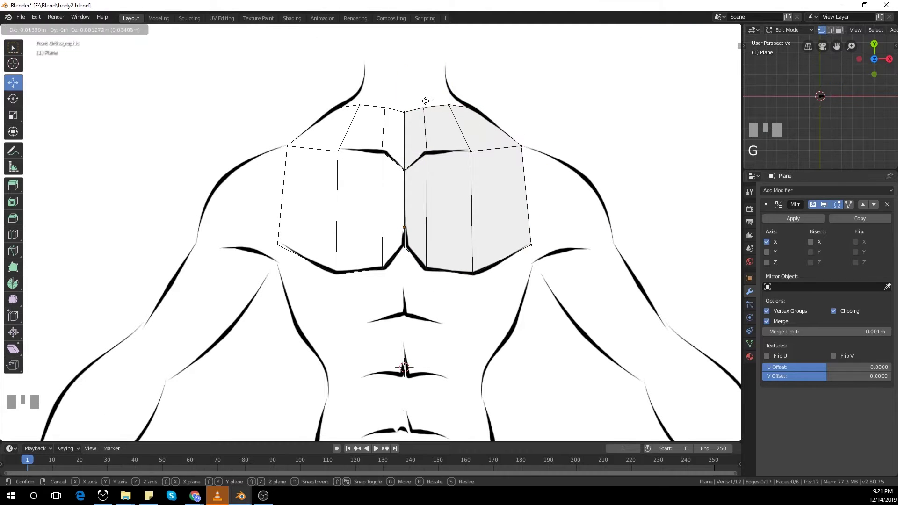
{"action": "scroll", "coordinate": [448, 140], "scroll_direction": "down", "scroll_amount": 2}
{"action": "key", "text": "e"}
{"action": "left_click", "coordinate": [448, 34]}
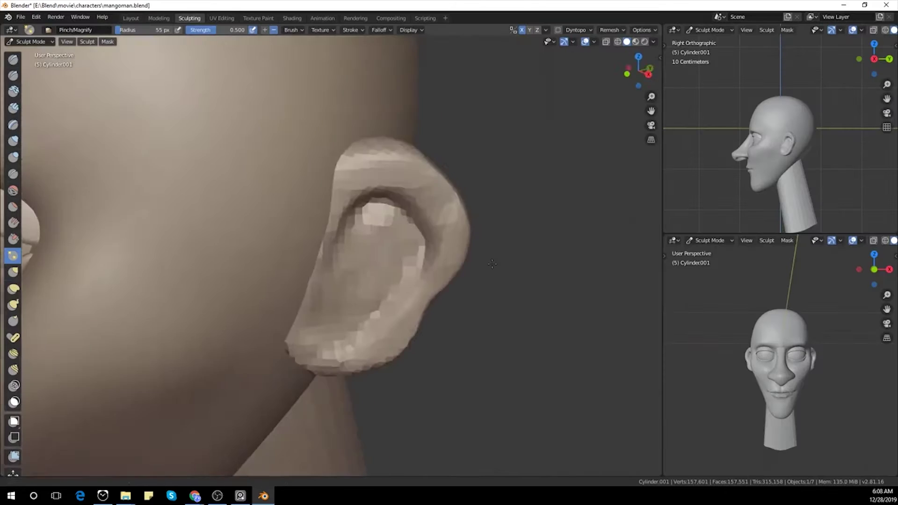
Inspect the ear from several sides and switch to the Pinch brush for its creases.
{"action": "scroll", "coordinate": [404, 210], "scroll_direction": "up", "scroll_amount": 3}
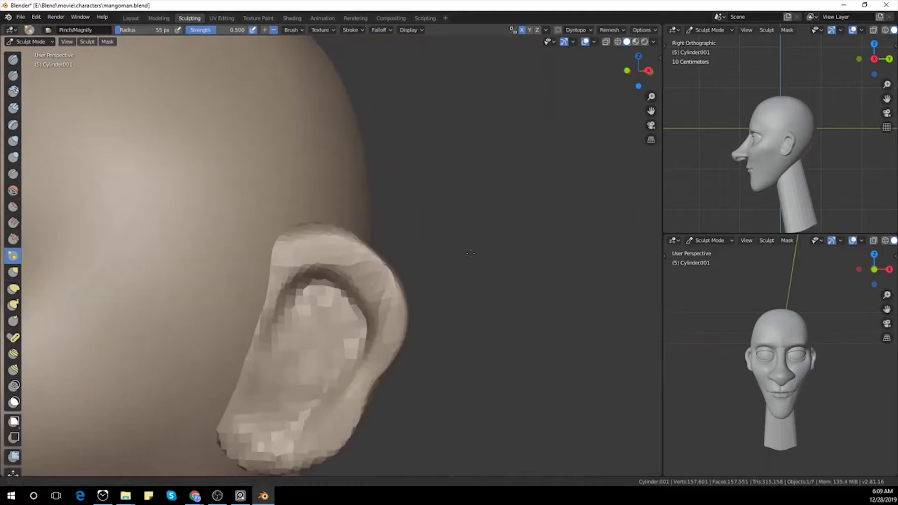
{"action": "mouse_move", "coordinate": [429, 262]}
{"action": "middle_mouse_down"}
{"action": "mouse_move", "coordinate": [394, 223]}
{"action": "mouse_move", "coordinate": [326, 295]}
{"action": "middle_mouse_up"}
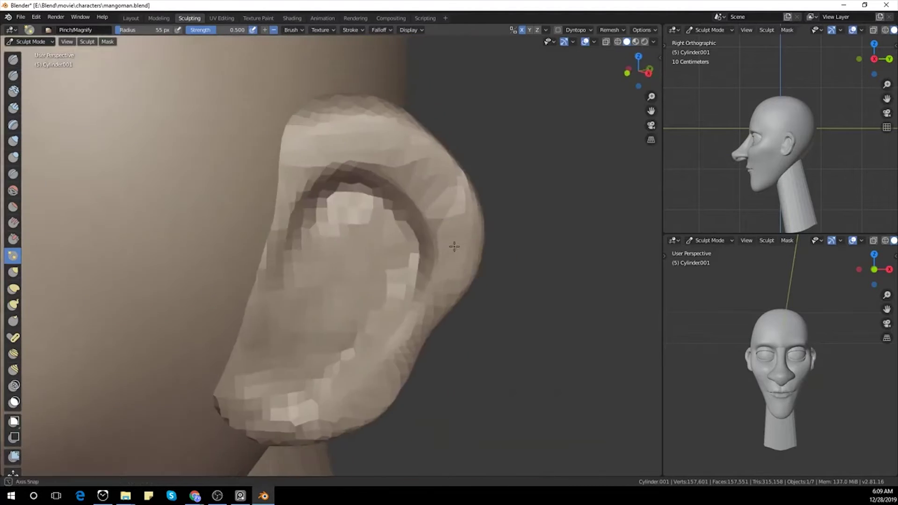
{"action": "mouse_move", "coordinate": [454, 245]}
{"action": "middle_mouse_down"}
{"action": "mouse_move", "coordinate": [493, 238]}
{"action": "mouse_move", "coordinate": [286, 216]}
{"action": "mouse_move", "coordinate": [355, 281]}
{"action": "mouse_move", "coordinate": [281, 321]}
{"action": "mouse_move", "coordinate": [419, 291]}
{"action": "mouse_move", "coordinate": [390, 222]}
{"action": "mouse_move", "coordinate": [496, 258]}
{"action": "mouse_move", "coordinate": [371, 296]}
{"action": "mouse_move", "coordinate": [421, 243]}
{"action": "mouse_move", "coordinate": [344, 292]}
{"action": "middle_mouse_up"}
{"action": "scroll", "coordinate": [360, 297], "scroll_direction": "down", "scroll_amount": 3}
{"action": "scroll", "coordinate": [391, 291], "scroll_direction": "down", "scroll_amount": 2}
{"action": "scroll", "coordinate": [380, 286], "scroll_direction": "up", "scroll_amount": 1}
{"action": "key", "text": "p"}
{"action": "scroll", "coordinate": [448, 228], "scroll_direction": "up", "scroll_amount": 3}
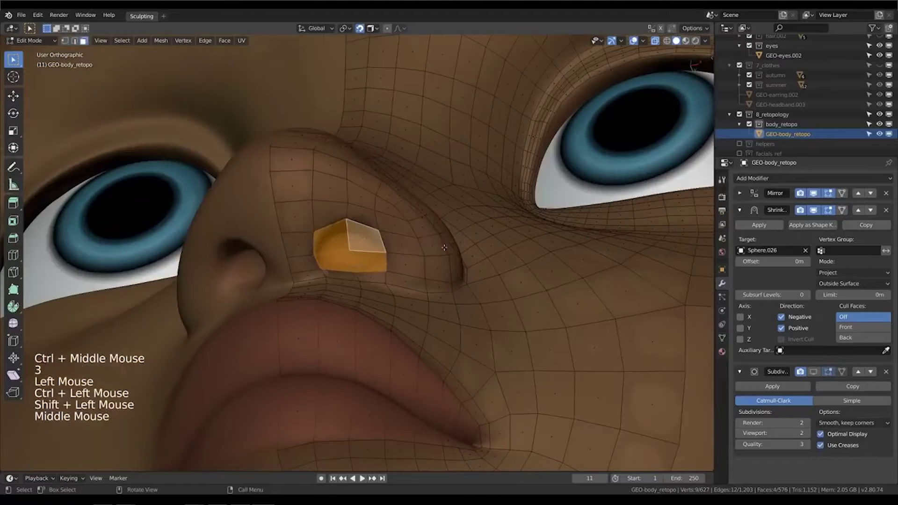
Select a vertex near the nostril and fill the nose area with the paint colour.
{"action": "mouse_move", "coordinate": [355, 220]}
{"action": "middle_mouse_down"}
{"action": "mouse_move", "coordinate": [375, 202]}
{"action": "mouse_move", "coordinate": [348, 206]}
{"action": "middle_mouse_up"}
{"action": "left_click", "coordinate": [347, 203]}
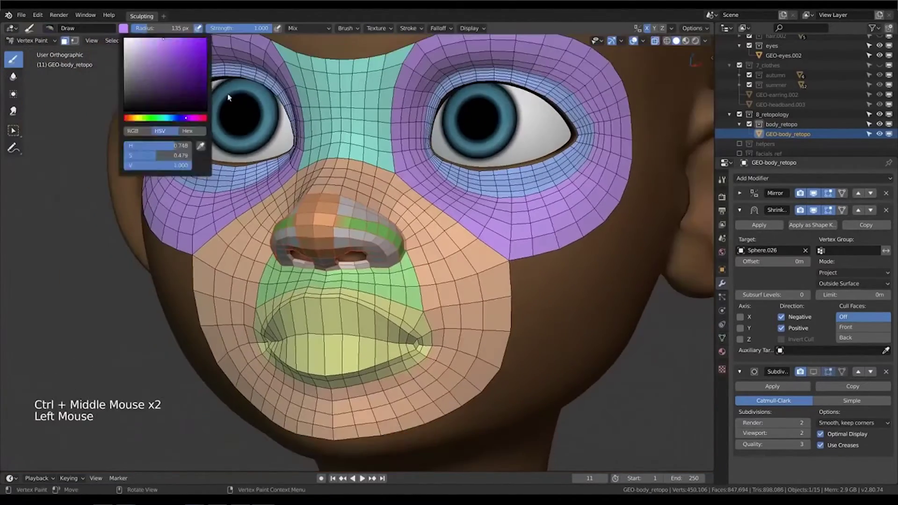
{"action": "key", "text": "shift+k"}
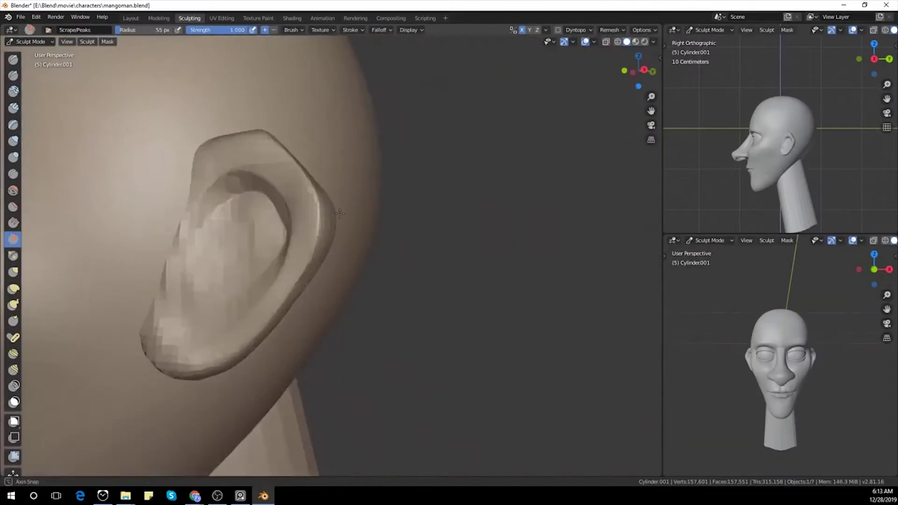
Pinch the ear's edges and build up clay on it, adjusting the brush radius.
{"action": "middle_click_drag", "start_coordinate": [208, 276], "coordinate": [266, 242]}
{"action": "key", "text": "p"}
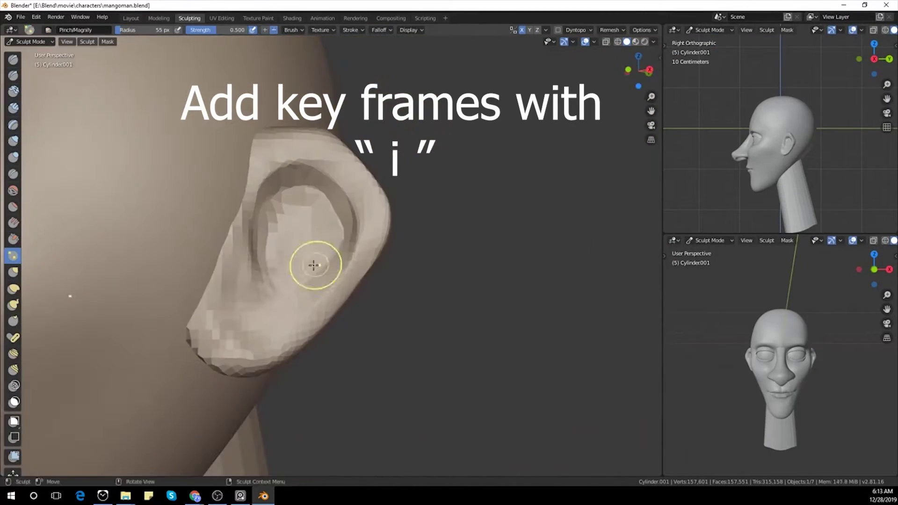
{"action": "middle_click_drag", "start_coordinate": [276, 295], "coordinate": [201, 200]}
{"action": "key", "text": "c"}
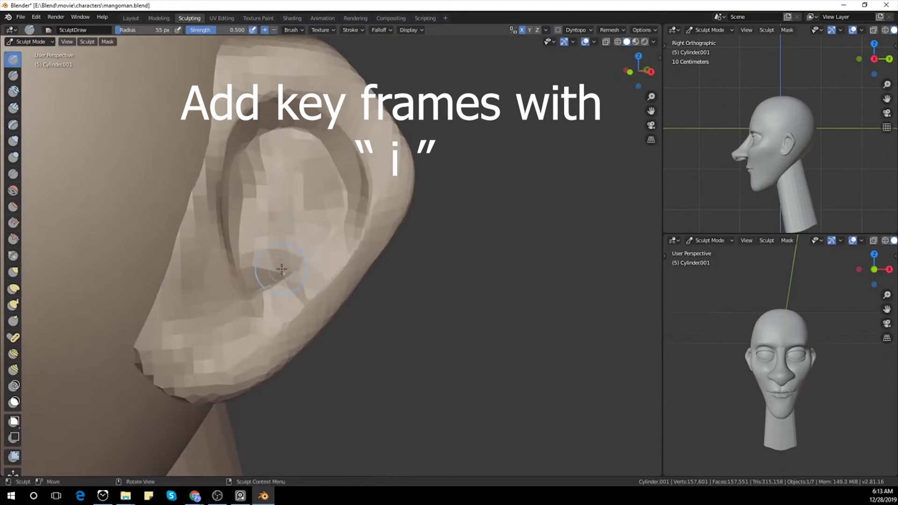
{"action": "middle_click_drag", "start_coordinate": [265, 275], "coordinate": [283, 262]}
{"action": "key", "text": "f"}
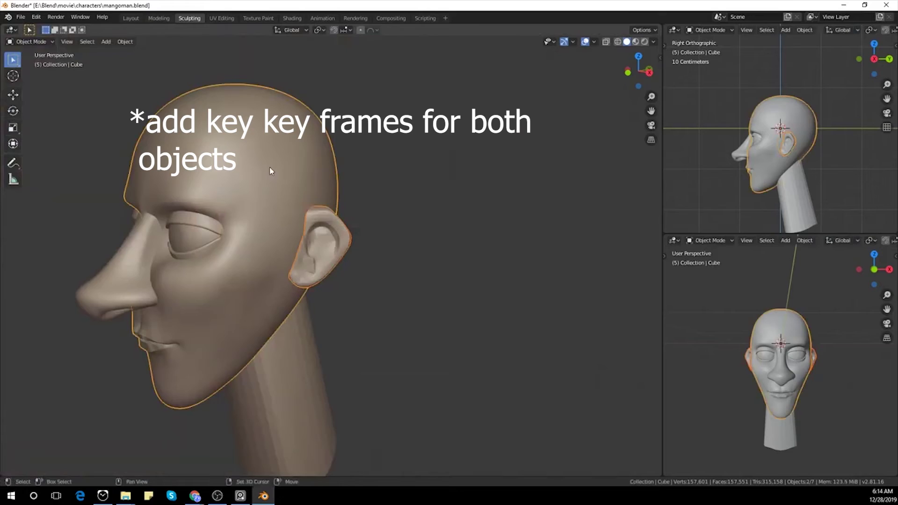
Remesh the head into an even mesh from the remesh settings.
{"action": "left_click", "coordinate": [611, 30]}
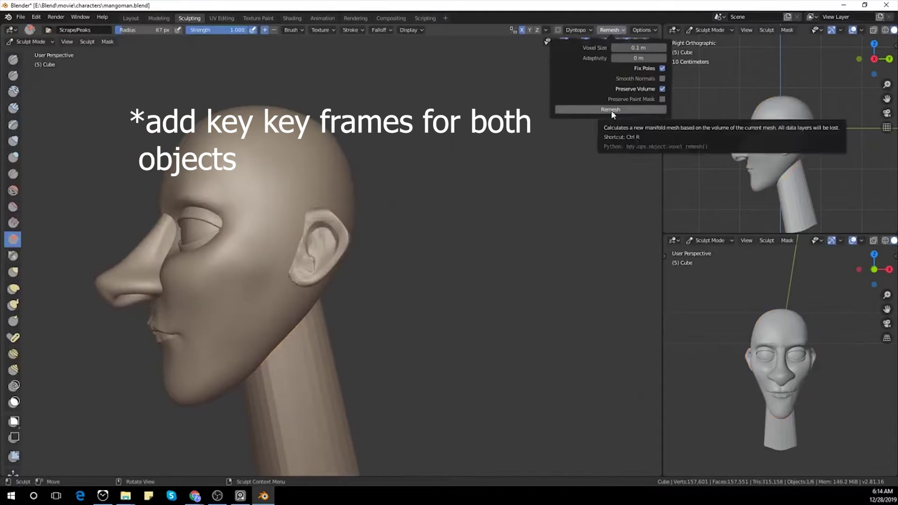
{"action": "left_click", "coordinate": [611, 30]}
{"action": "left_click", "coordinate": [610, 109]}
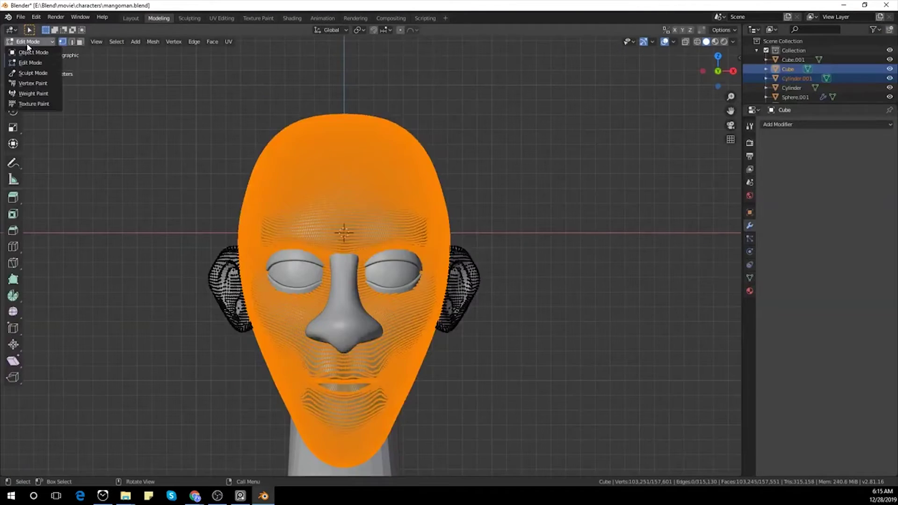
Add a Boolean modifier to the head with the ear Cylinder.001 as its target.
{"action": "left_click", "coordinate": [23, 51]}
{"action": "left_click", "coordinate": [825, 124]}
{"action": "left_click", "coordinate": [697, 166]}
{"action": "left_click", "coordinate": [886, 176]}
{"action": "left_click", "coordinate": [429, 269]}
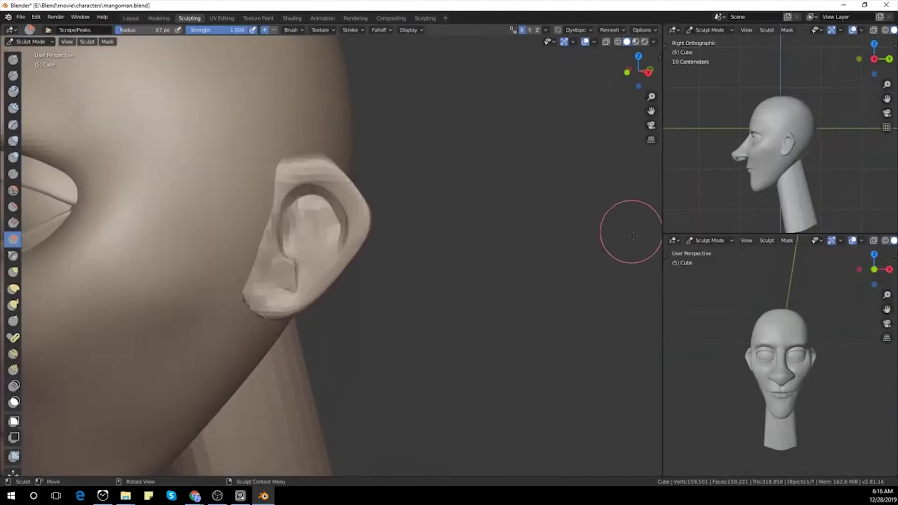
Orbit to the merged ear and check the remesh and sculpting options.
{"action": "middle_click_drag", "start_coordinate": [627, 226], "coordinate": [549, 236]}
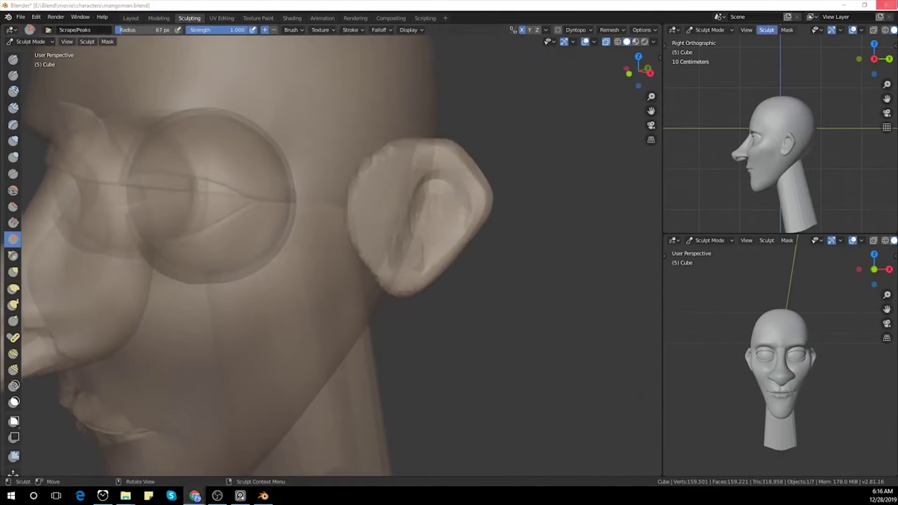
{"action": "middle_click_drag", "start_coordinate": [514, 211], "coordinate": [495, 195]}
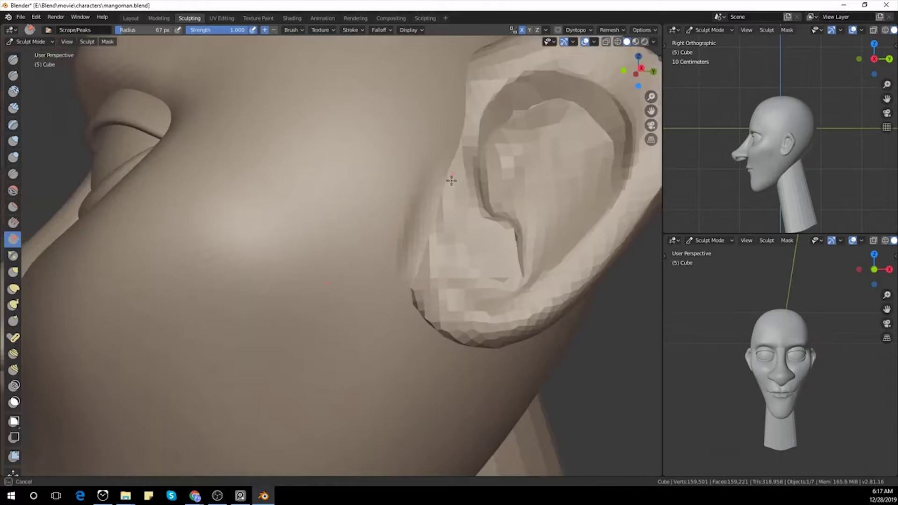
{"action": "left_click", "coordinate": [611, 30]}
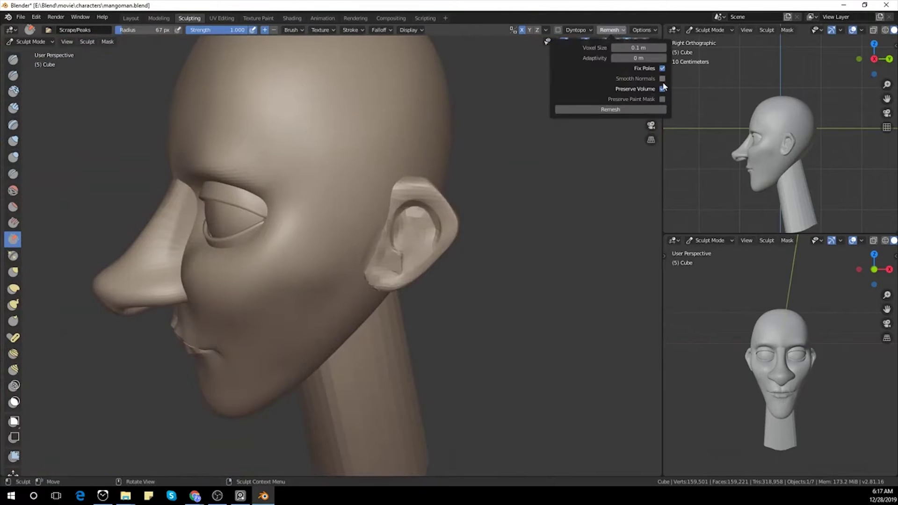
{"action": "left_click", "coordinate": [644, 31]}
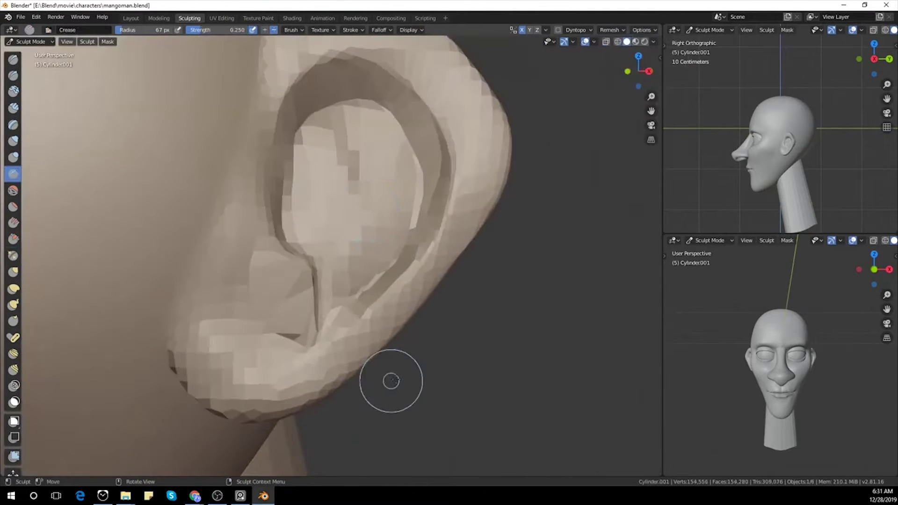
{"action": "mouse_move", "coordinate": [394, 379]}
{"action": "middle_mouse_down"}
{"action": "mouse_move", "coordinate": [375, 249]}
{"action": "mouse_move", "coordinate": [326, 285]}
{"action": "middle_mouse_up"}
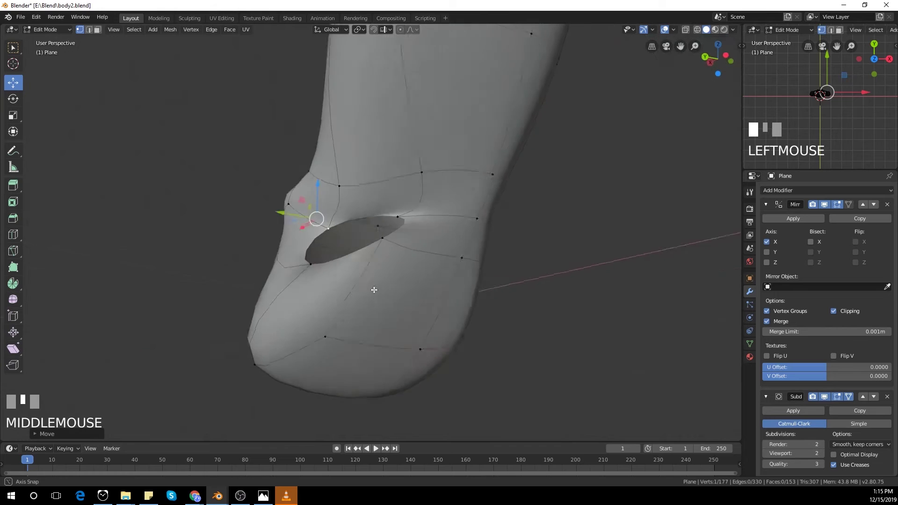
Widen the arm opening by moving its vertices, then select vertices on the arm.
{"action": "middle_click_drag", "start_coordinate": [373, 286], "coordinate": [391, 261]}
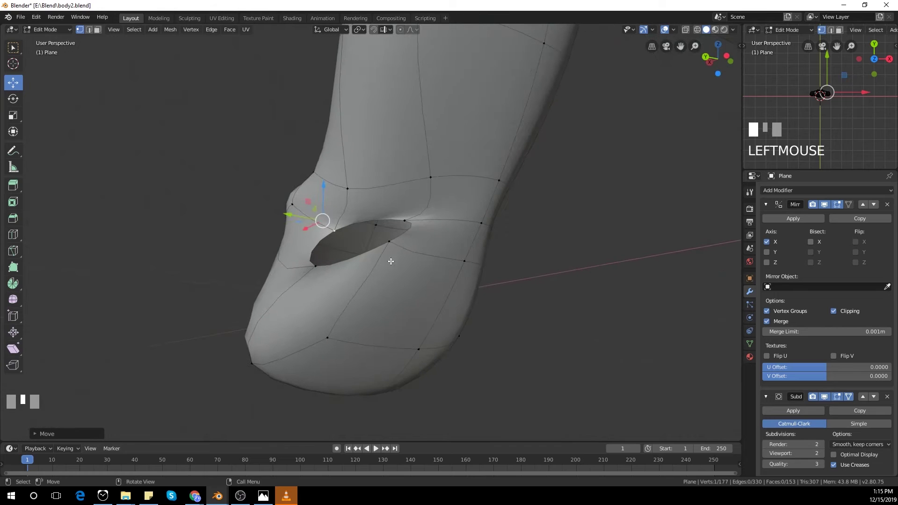
{"action": "key", "text": "g"}
{"action": "left_click", "coordinate": [442, 199], "text": "shift"}
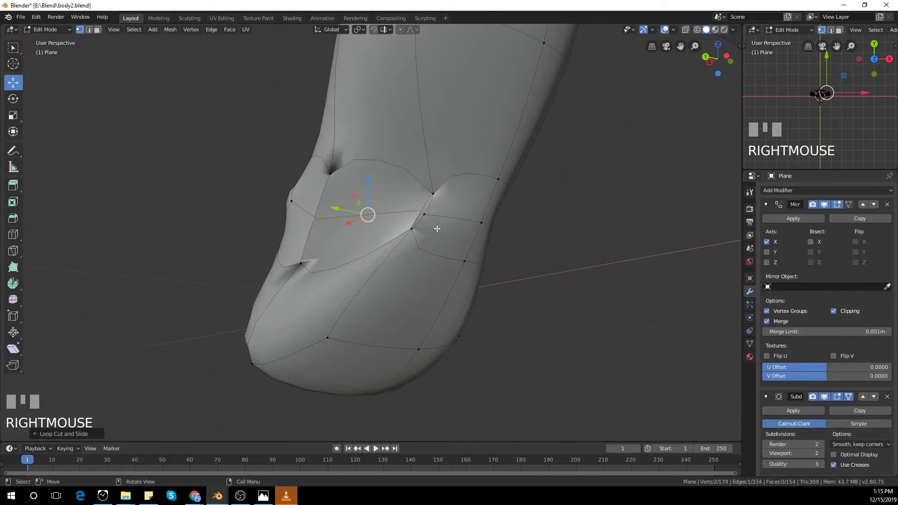
{"action": "scroll", "coordinate": [437, 229], "scroll_direction": "up", "scroll_amount": 3}
{"action": "left_click", "coordinate": [424, 263]}
{"action": "scroll", "coordinate": [486, 282], "scroll_direction": "down", "scroll_amount": 3}
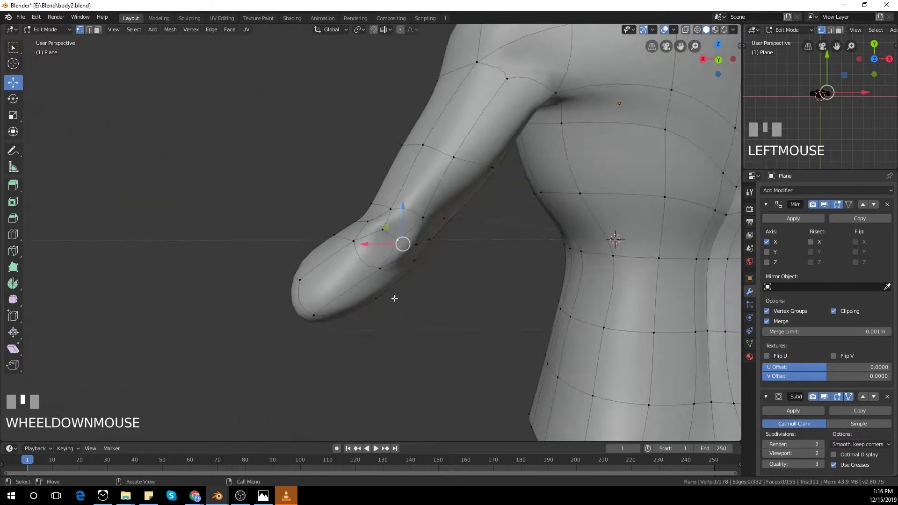
{"action": "left_click", "coordinate": [297, 232]}
From the back view, move the selected arm vertices into place.
{"action": "middle_click_drag", "start_coordinate": [296, 232], "coordinate": [357, 333]}
{"action": "key", "text": "ctrl+KP_1"}
{"action": "scroll", "coordinate": [391, 329], "scroll_direction": "up", "scroll_amount": 2}
{"action": "key", "text": "g"}
{"action": "left_click", "coordinate": [364, 324]}
Delete the rounded hand tip, viewing the arm from the front.
{"action": "key", "text": "KP_1"}
{"action": "middle_click_drag", "start_coordinate": [449, 245], "coordinate": [505, 311]}
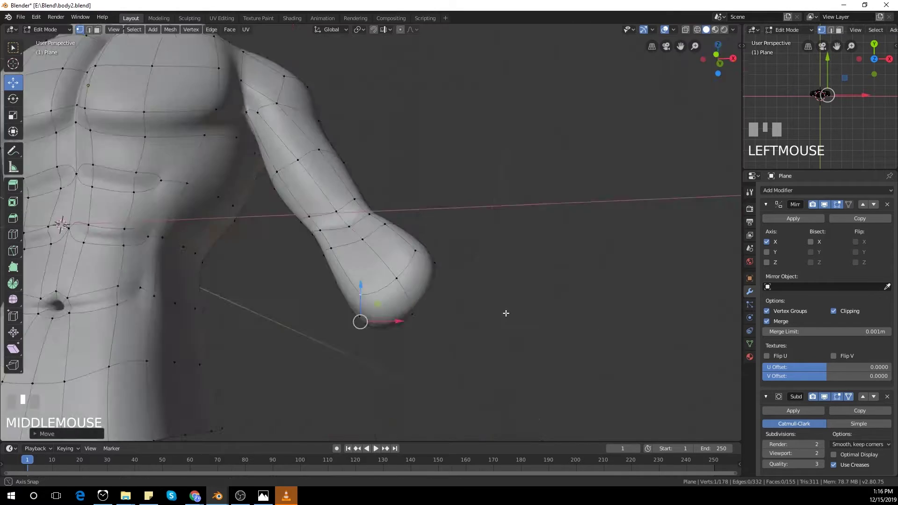
{"action": "key", "text": "x"}
{"action": "left_click", "coordinate": [401, 255]}
Scale the wrist loop, abandoning an attempted shoulder vertex move.
{"action": "key", "text": "s"}
{"action": "scroll", "coordinate": [373, 255], "scroll_direction": "down", "scroll_amount": 2}
{"action": "left_click", "coordinate": [321, 170]}
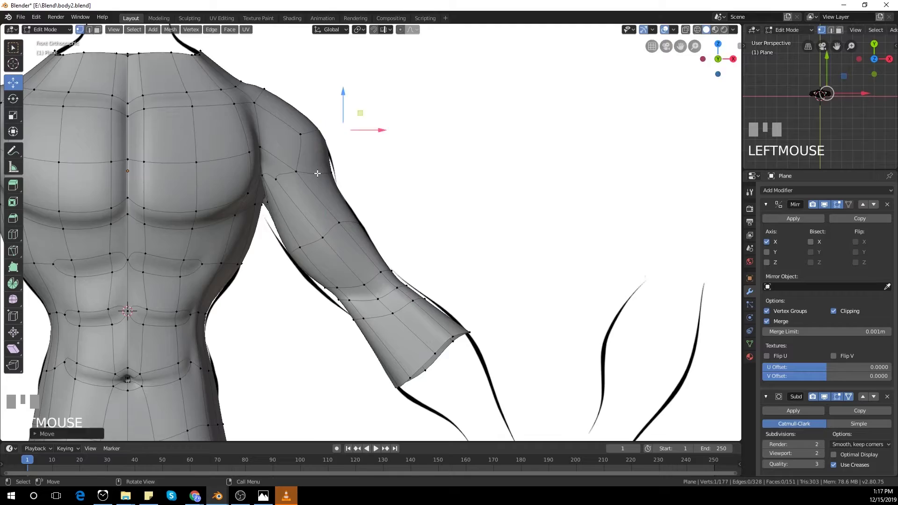
{"action": "scroll", "coordinate": [348, 230], "scroll_direction": "up", "scroll_amount": 3}
{"action": "key", "text": "g"}
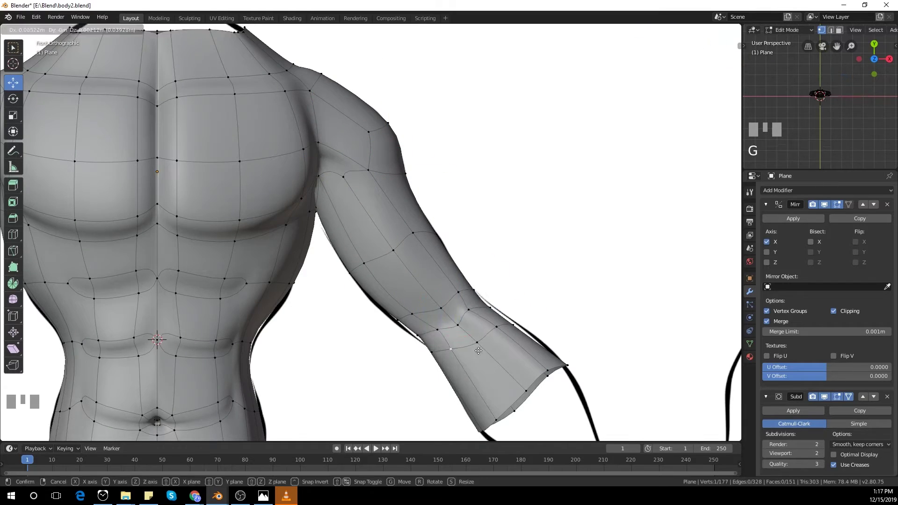
{"action": "right_click", "coordinate": [478, 350]}
{"action": "key", "text": "ctrl+z"}
{"action": "scroll", "coordinate": [479, 351], "scroll_direction": "down", "scroll_amount": 3}
{"action": "key", "text": "s"}
Select an elbow vertex and orbit around the elbow to check its shape.
{"action": "left_click", "coordinate": [391, 235]}
{"action": "middle_click_drag", "start_coordinate": [511, 293], "coordinate": [427, 301]}
{"action": "scroll", "coordinate": [427, 301], "scroll_direction": "up", "scroll_amount": 5}
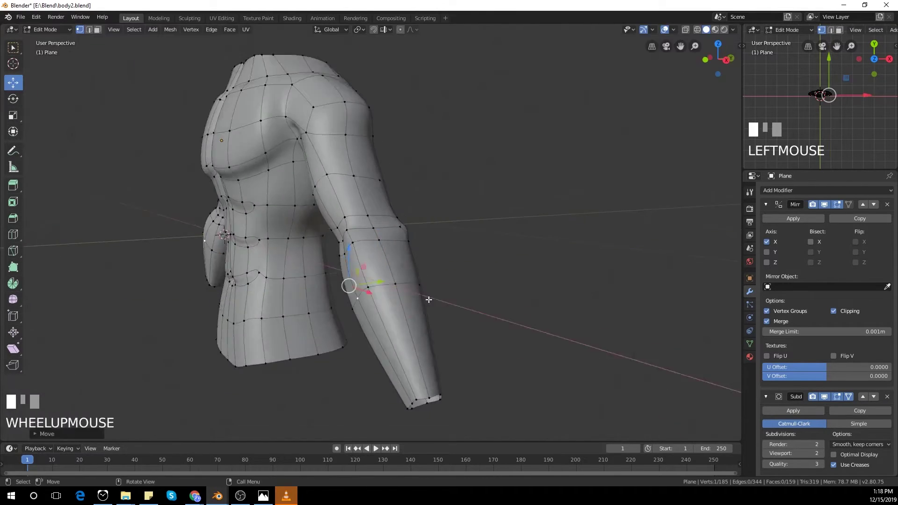
{"action": "middle_click_drag", "start_coordinate": [375, 267], "coordinate": [496, 280]}
{"action": "scroll", "coordinate": [496, 281], "scroll_direction": "down", "scroll_amount": 4}
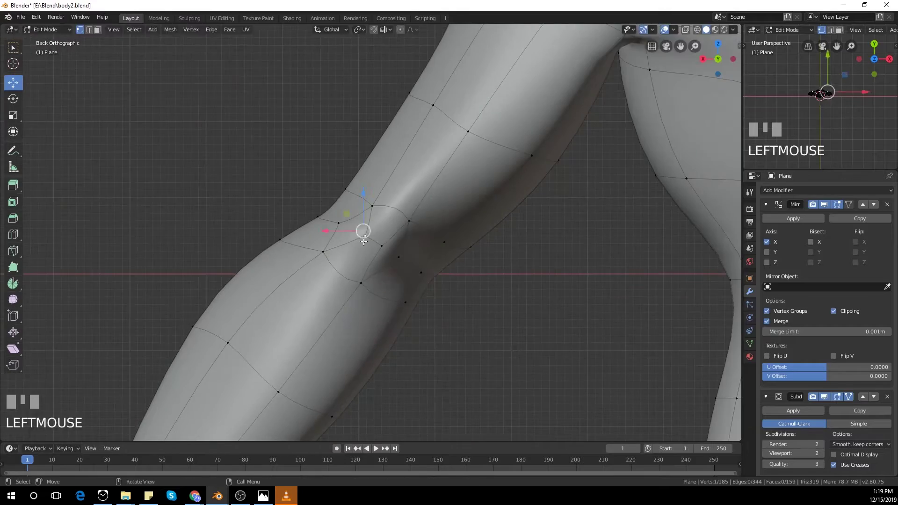
Back in front view in Edit Mode, move the armpit vertex.
{"action": "key", "text": "Tab"}
{"action": "key", "text": "KP_1"}
{"action": "key", "text": "Tab"}
{"action": "scroll", "coordinate": [307, 140], "scroll_direction": "up", "scroll_amount": 6}
{"action": "left_click", "coordinate": [318, 260]}
{"action": "key", "text": "g"}
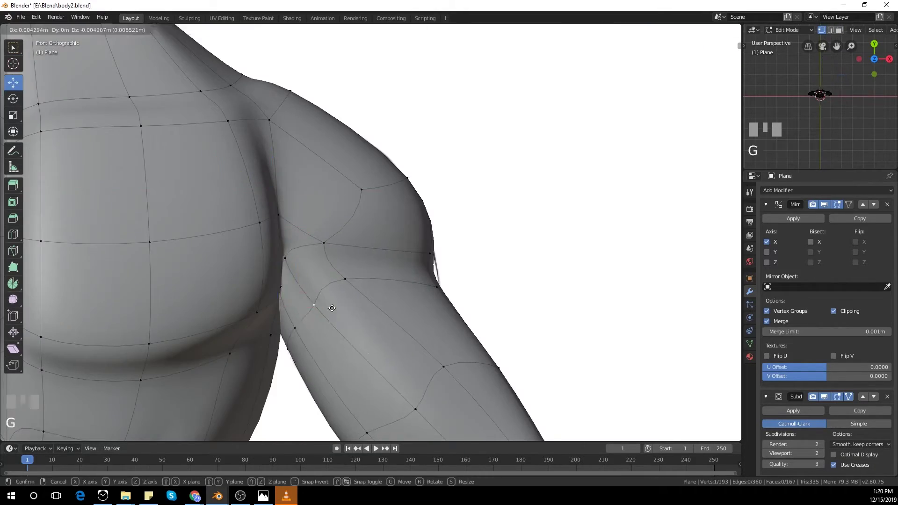
Select the forearm edge loop from the side and scale it.
{"action": "key", "text": "KP_3"}
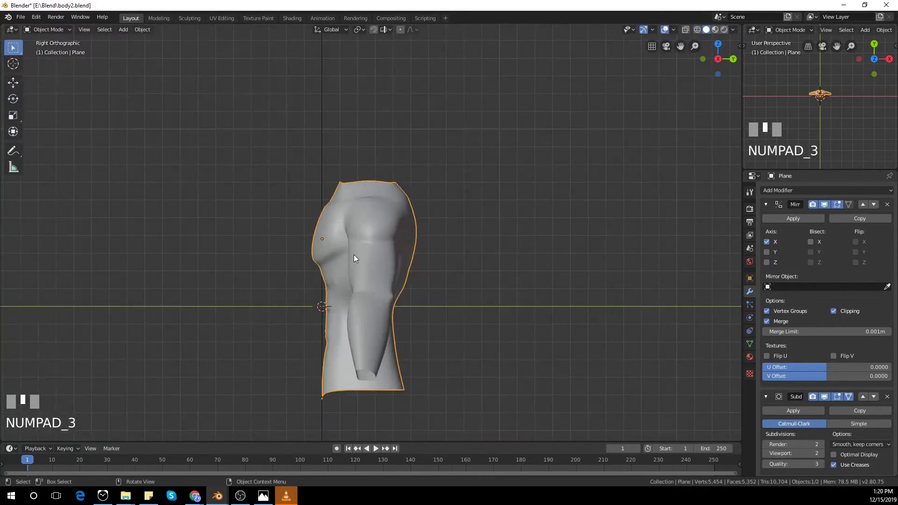
{"action": "left_click", "coordinate": [201, 237], "text": "shift"}
{"action": "middle_click_drag", "start_coordinate": [201, 237], "coordinate": [451, 306]}
{"action": "left_click", "coordinate": [489, 298], "text": "alt"}
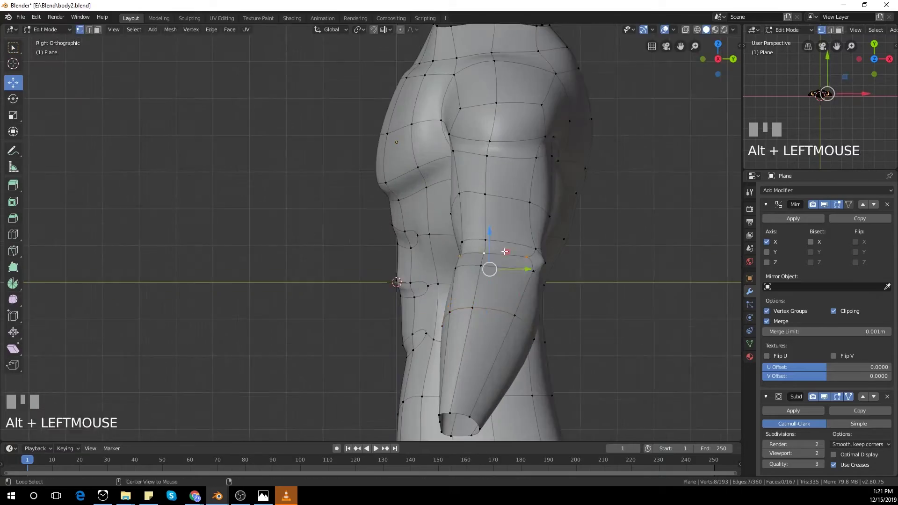
{"action": "key", "text": "s"}
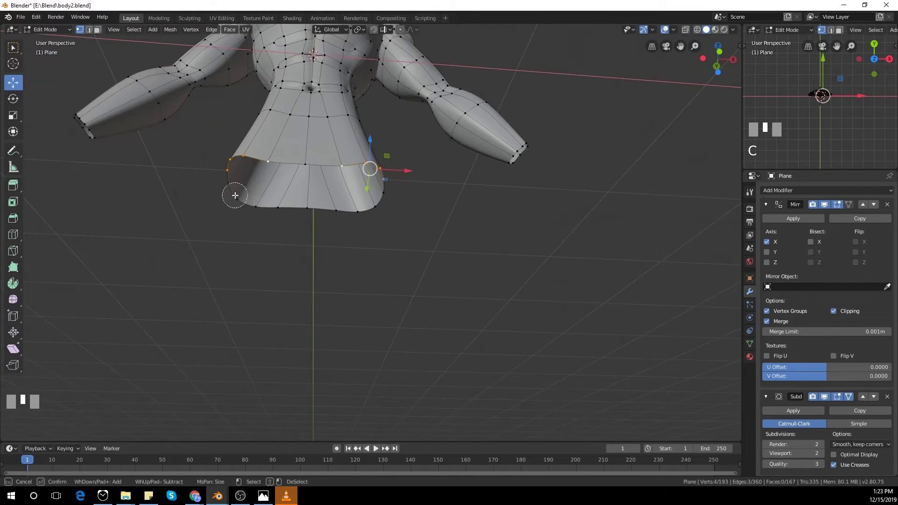
Undo a stray edit and select the shorts' bottom hem edge loop in front view.
{"action": "left_click_drag", "start_coordinate": [235, 195], "coordinate": [302, 229]}
{"action": "key", "text": "Escape"}
{"action": "key", "text": "KP_1"}
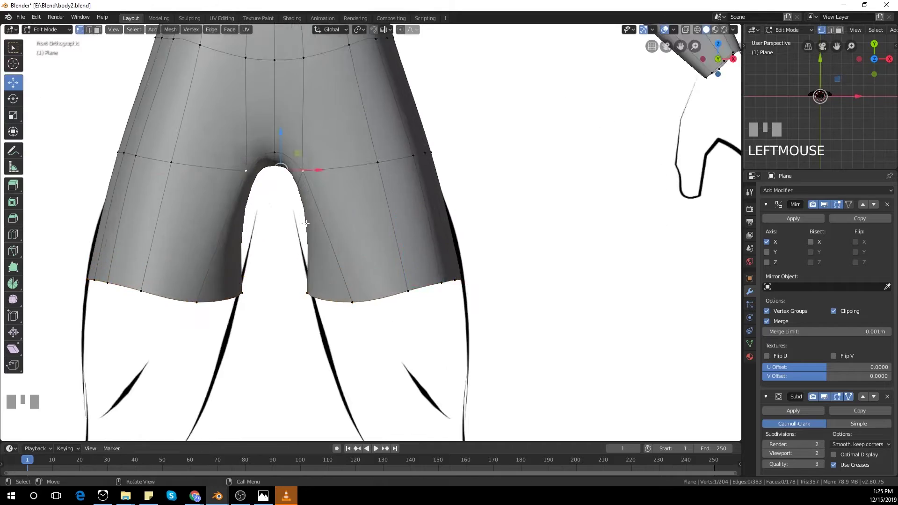
{"action": "key", "text": "ctrl+z"}
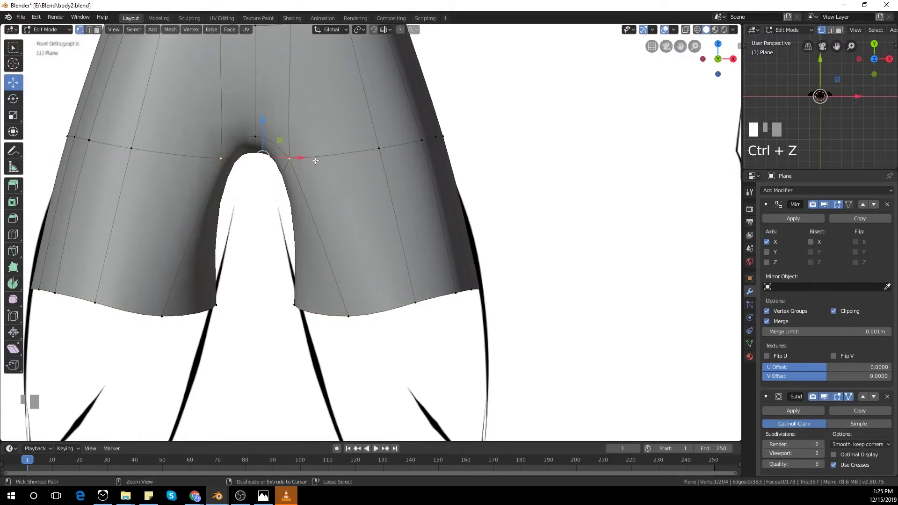
{"action": "key", "text": "KP_1"}
{"action": "left_click", "coordinate": [449, 308], "text": "alt"}
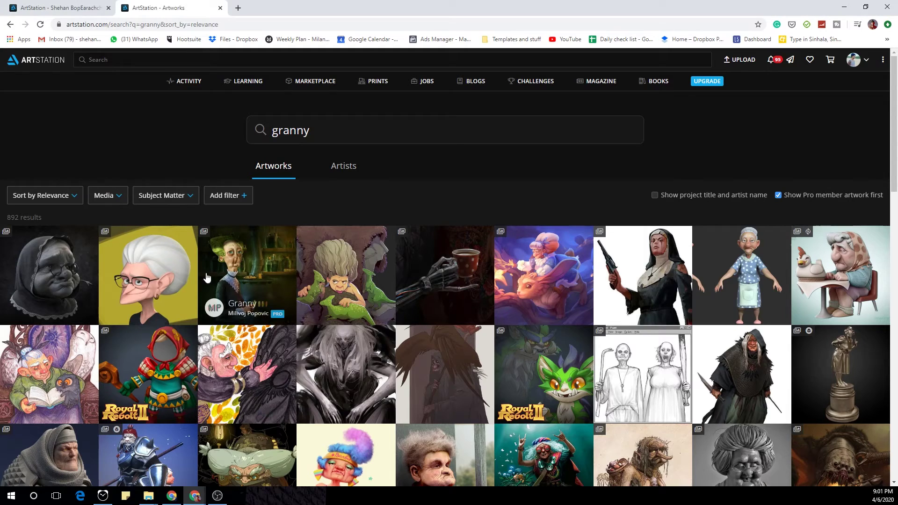
Open the yellow granny artwork and another granny piece in new tabs.
{"action": "right_click", "coordinate": [144, 257]}
{"action": "left_click", "coordinate": [177, 262]}
{"action": "scroll", "coordinate": [234, 301], "scroll_direction": "down", "scroll_amount": 2}
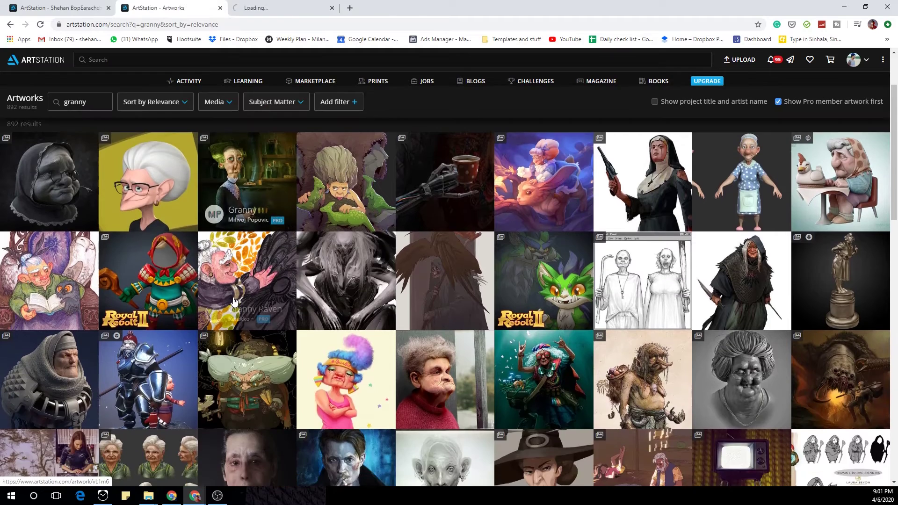
{"action": "right_click", "coordinate": [758, 155]}
{"action": "left_click", "coordinate": [767, 157]}
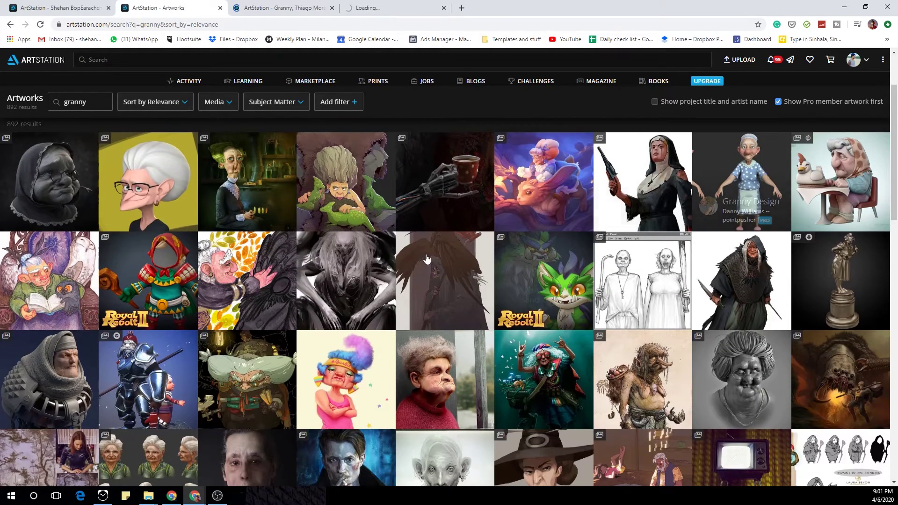
{"action": "scroll", "coordinate": [119, 286], "scroll_direction": "down", "scroll_amount": 1}
{"action": "scroll", "coordinate": [305, 325], "scroll_direction": "down", "scroll_amount": 2}
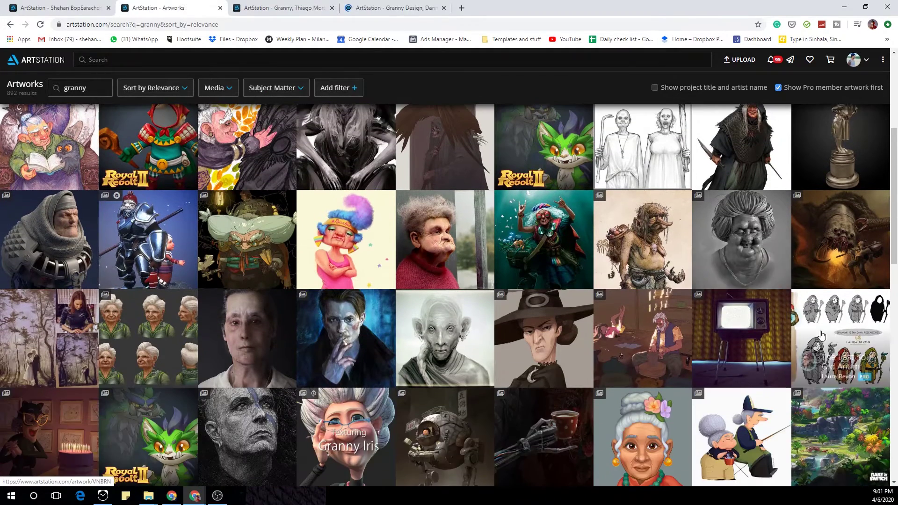
{"action": "scroll", "coordinate": [305, 324], "scroll_direction": "down", "scroll_amount": 2}
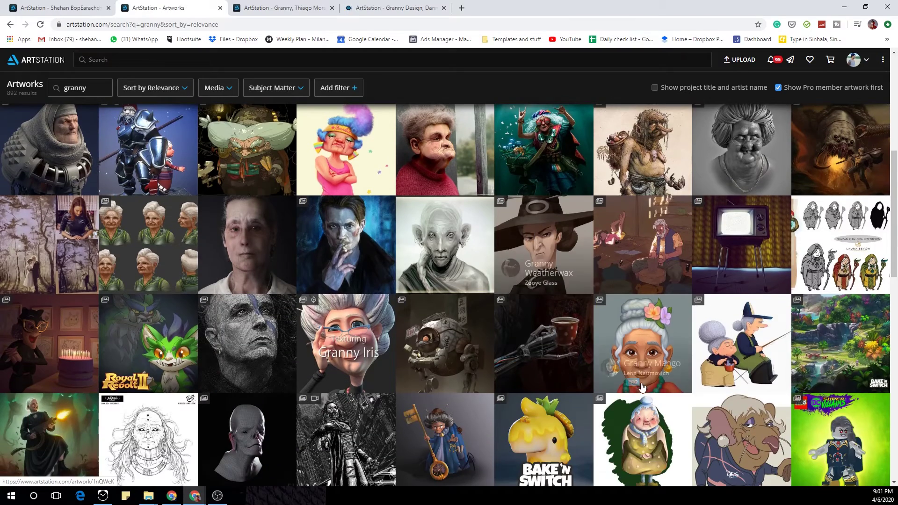
Open the Granny Mango artwork in a new tab and browse further down the results.
{"action": "right_click", "coordinate": [660, 321]}
{"action": "left_click", "coordinate": [700, 326]}
{"action": "scroll", "coordinate": [187, 328], "scroll_direction": "down", "scroll_amount": 3}
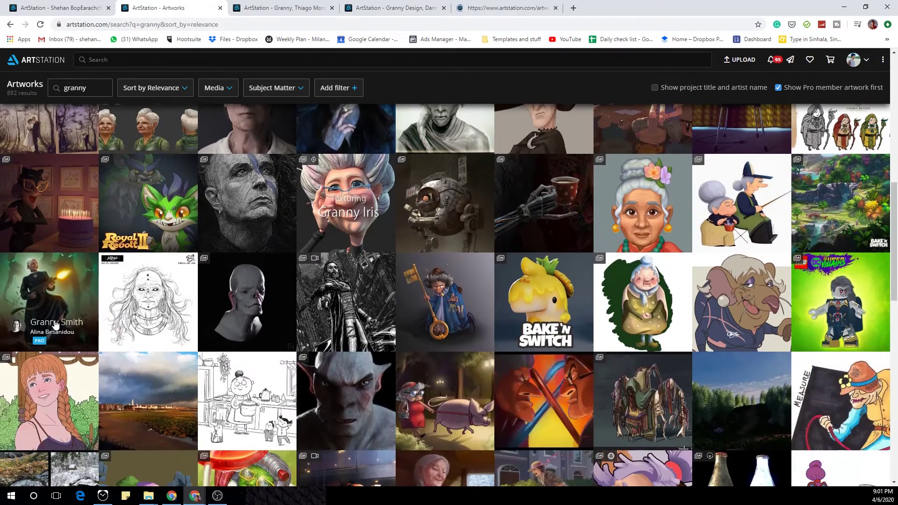
{"action": "scroll", "coordinate": [112, 397], "scroll_direction": "down", "scroll_amount": 3}
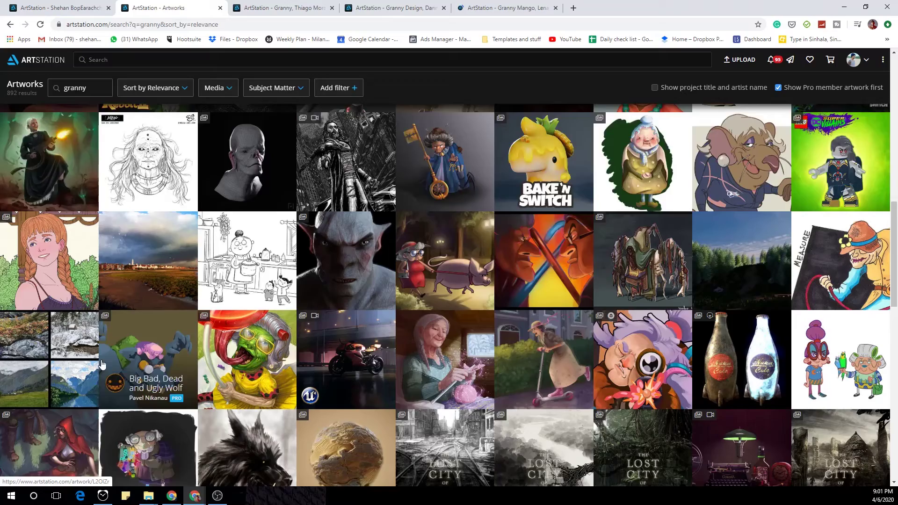
{"action": "scroll", "coordinate": [75, 375], "scroll_direction": "down", "scroll_amount": 2}
{"action": "scroll", "coordinate": [75, 375], "scroll_direction": "down", "scroll_amount": 6}
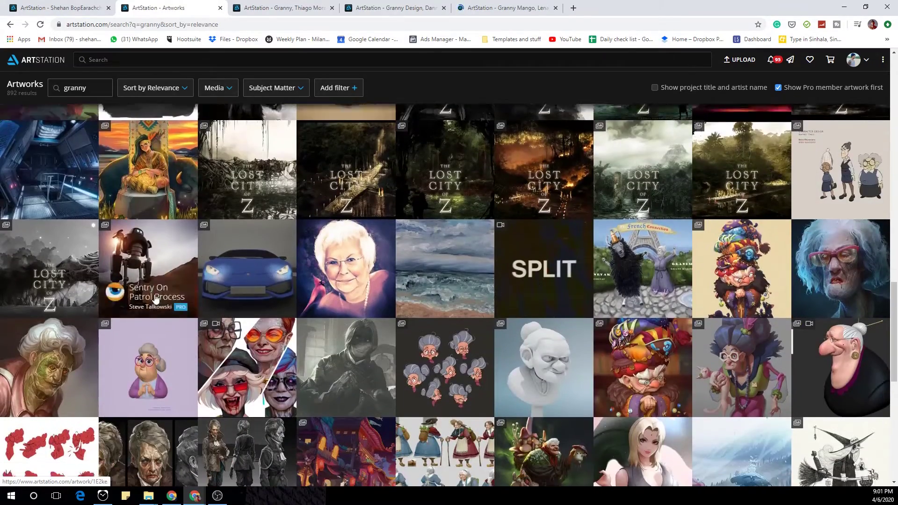
{"action": "scroll", "coordinate": [156, 299], "scroll_direction": "down", "scroll_amount": 3}
Open the granny bust and Granny! artworks in new tabs.
{"action": "right_click", "coordinate": [568, 217]}
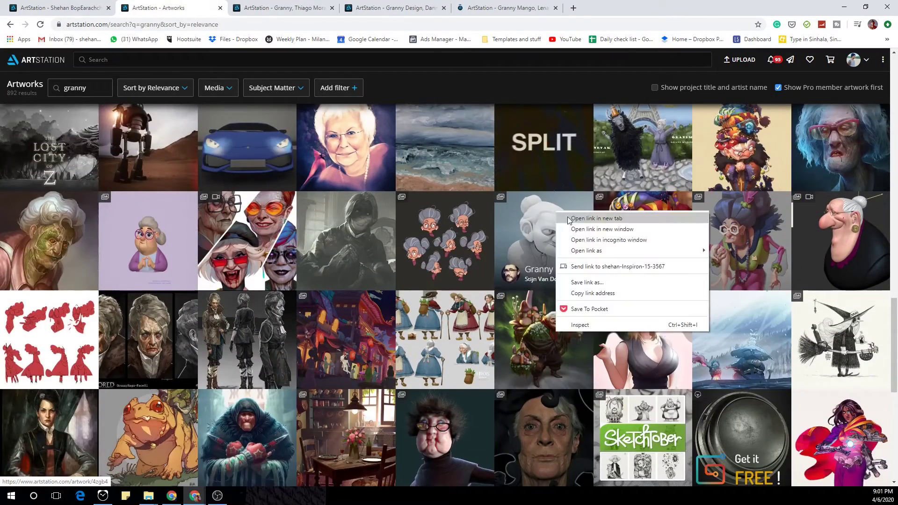
{"action": "left_click", "coordinate": [604, 227]}
{"action": "right_click", "coordinate": [827, 219]}
{"action": "left_click", "coordinate": [828, 221]}
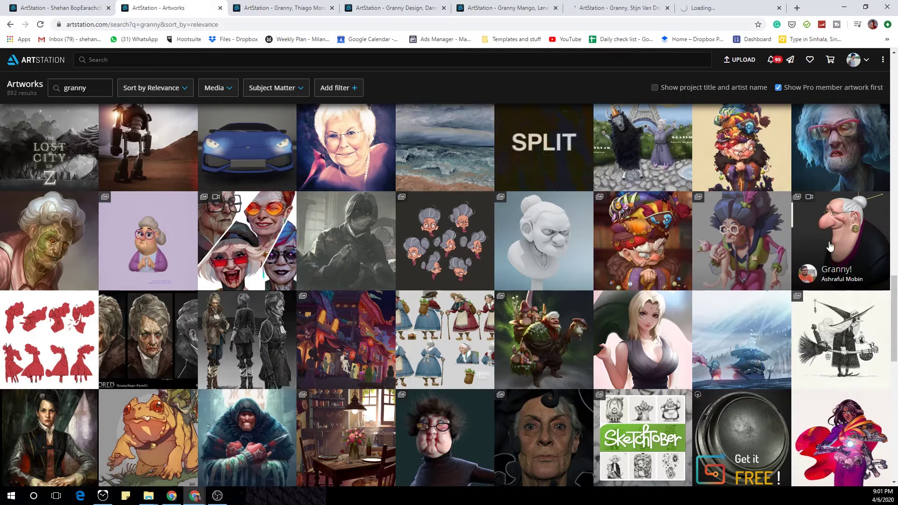
{"action": "scroll", "coordinate": [662, 256], "scroll_direction": "down", "scroll_amount": 3}
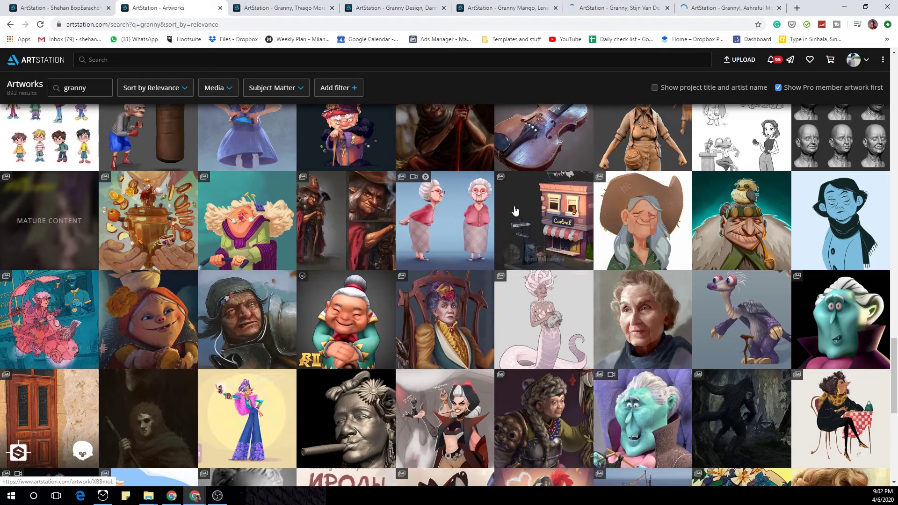
Open the Little Granny artwork in a new tab and scroll to the end of the results.
{"action": "right_click", "coordinate": [451, 201]}
{"action": "left_click", "coordinate": [471, 207]}
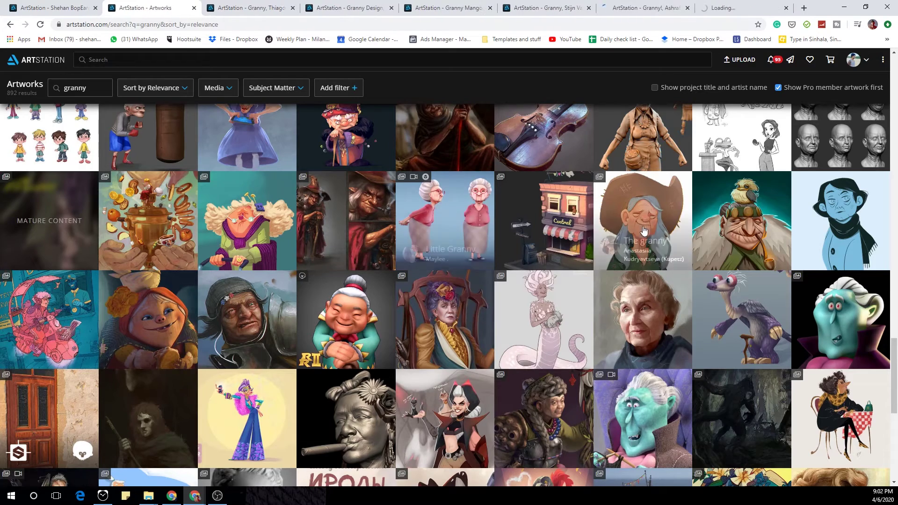
{"action": "scroll", "coordinate": [787, 237], "scroll_direction": "down", "scroll_amount": 3}
{"action": "scroll", "coordinate": [136, 262], "scroll_direction": "down", "scroll_amount": 4}
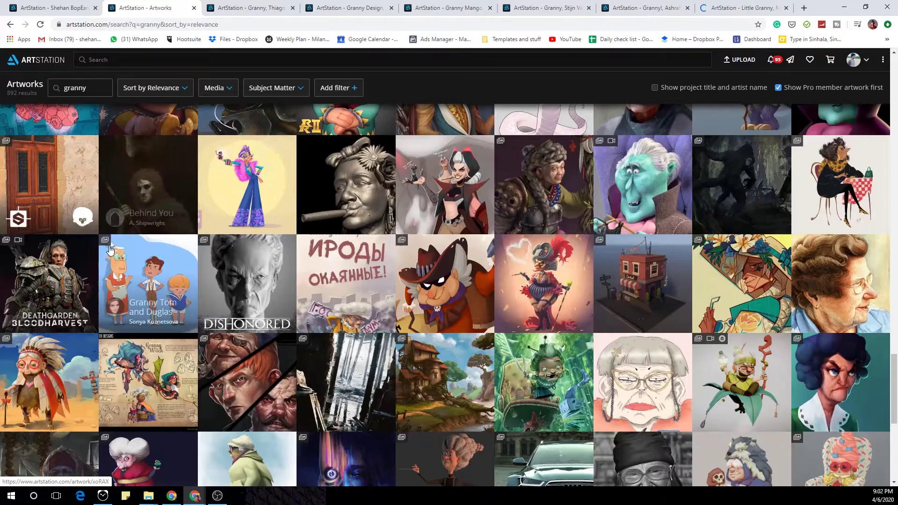
{"action": "scroll", "coordinate": [565, 262], "scroll_direction": "down", "scroll_amount": 3}
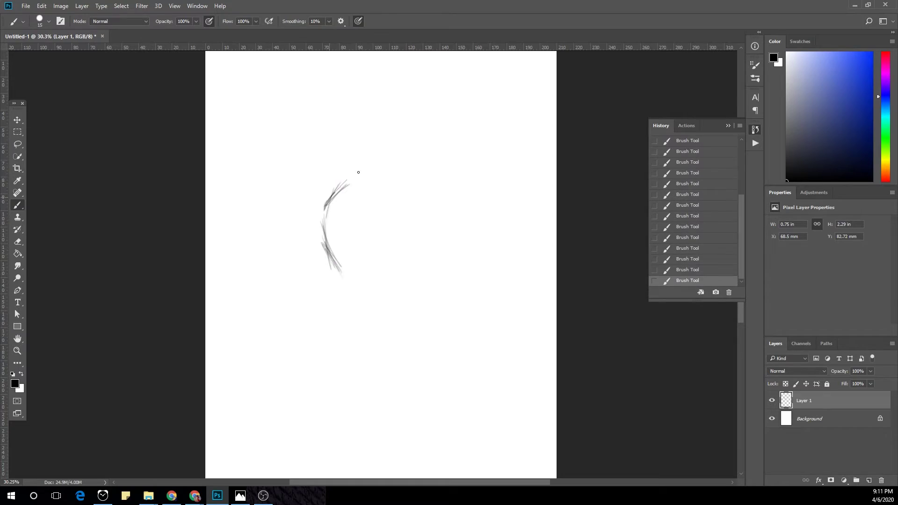
Reshape the sketched head circle wider and shorter with Free Transform.
{"action": "key", "text": "ctrl+t"}
{"action": "left_click_drag", "start_coordinate": [414, 228], "coordinate": [419, 235]}
{"action": "key", "text": "Return"}
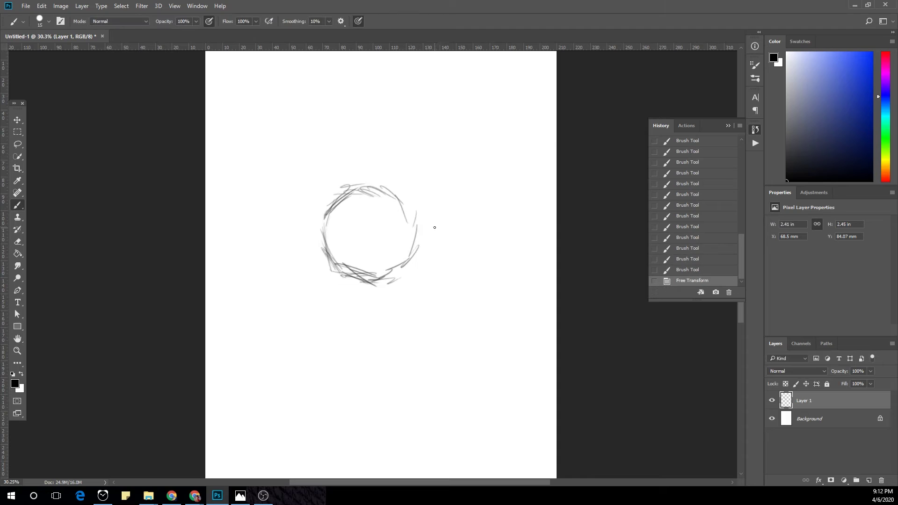
Add rough strokes along the head's left edge and hair strokes across the top.
{"action": "left_click_drag", "start_coordinate": [328, 212], "coordinate": [320, 234]}
{"action": "left_click_drag", "start_coordinate": [323, 219], "coordinate": [318, 230]}
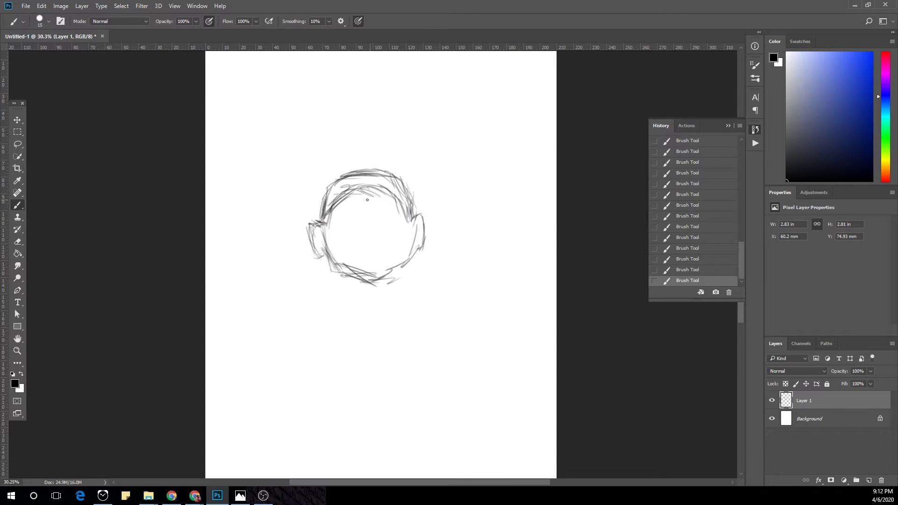
{"action": "mouse_move", "coordinate": [367, 200]}
{"action": "left_mouse_down"}
{"action": "mouse_move", "coordinate": [381, 188]}
{"action": "mouse_move", "coordinate": [337, 195]}
{"action": "mouse_move", "coordinate": [379, 200]}
{"action": "mouse_move", "coordinate": [405, 224]}
{"action": "left_mouse_up"}
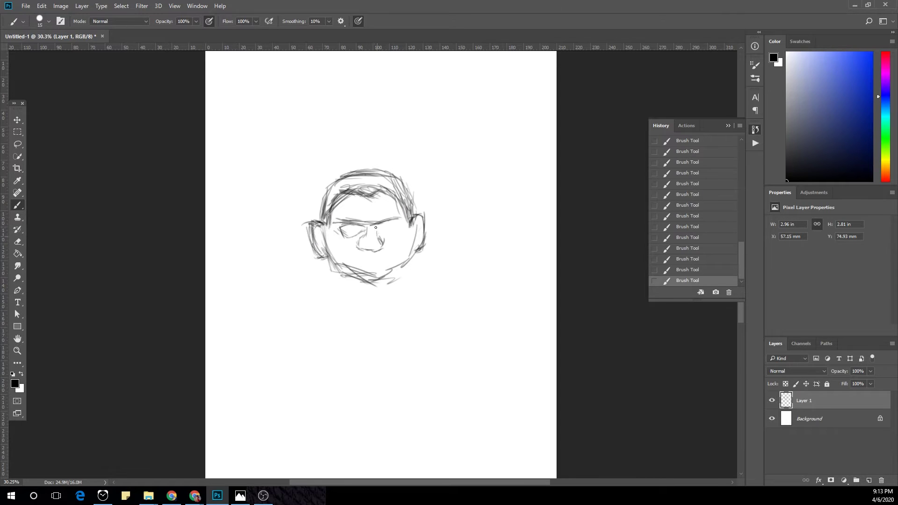
{"action": "scroll", "coordinate": [375, 227], "scroll_direction": "up", "scroll_amount": 3, "text": "alt"}
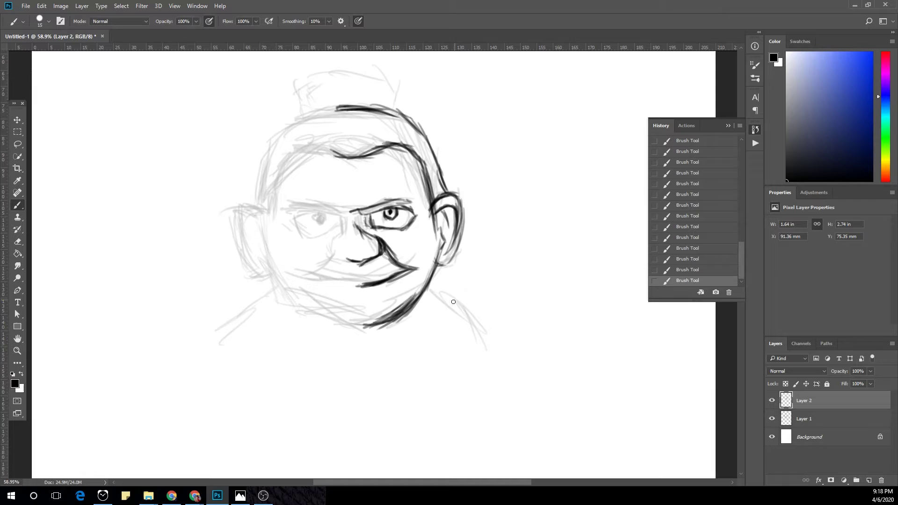
Duplicate the inked half, flip it horizontally and merge it into a symmetrical face.
{"action": "key", "text": "ctrl+j"}
{"action": "key", "text": "v"}
{"action": "left_click_drag", "start_coordinate": [516, 383], "coordinate": [435, 409]}
{"action": "key", "text": "ctrl+e"}
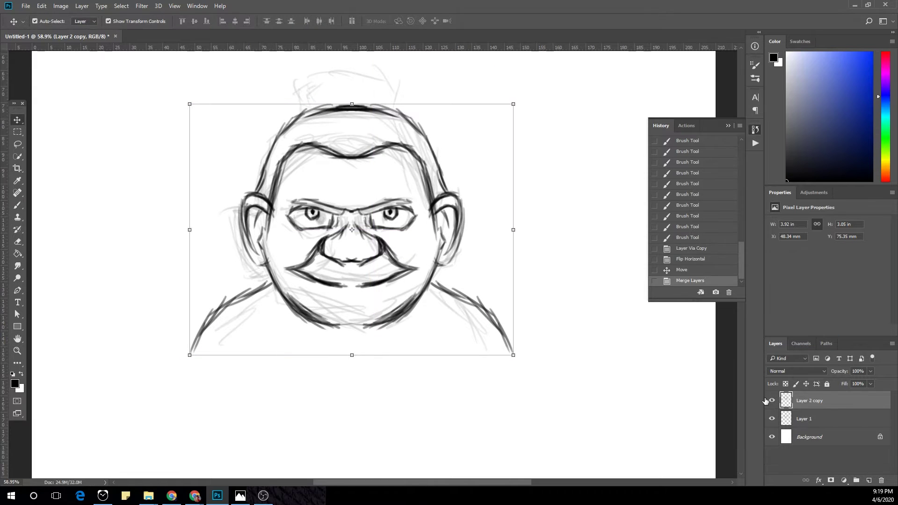
Erase stray sketch lines over the nose on Layer 1, then return to the brush.
{"action": "key", "text": "alt+["}
{"action": "key", "text": "e"}
{"action": "left_click", "coordinate": [320, 224]}
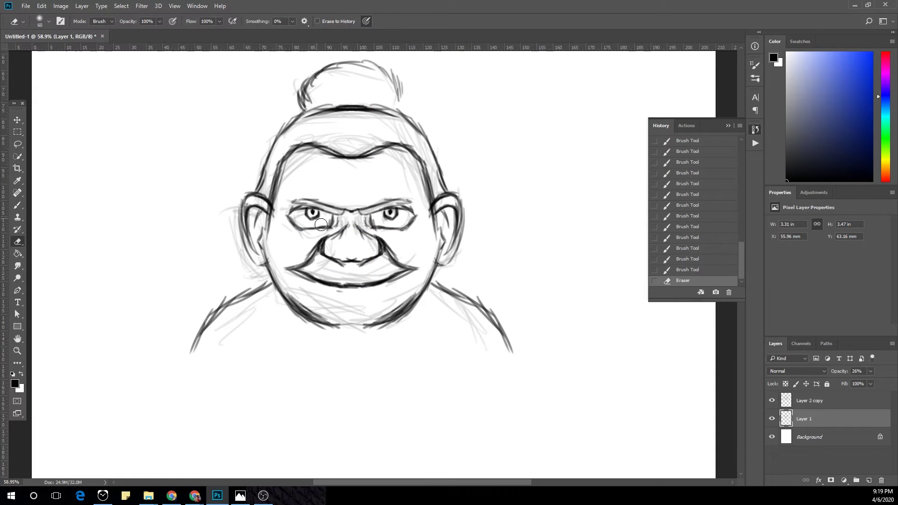
{"action": "left_click_drag", "start_coordinate": [336, 250], "coordinate": [403, 262]}
{"action": "key", "text": "alt+]"}
{"action": "key", "text": "b"}
{"action": "scroll", "coordinate": [360, 185], "scroll_direction": "up", "scroll_amount": 5, "text": "alt"}
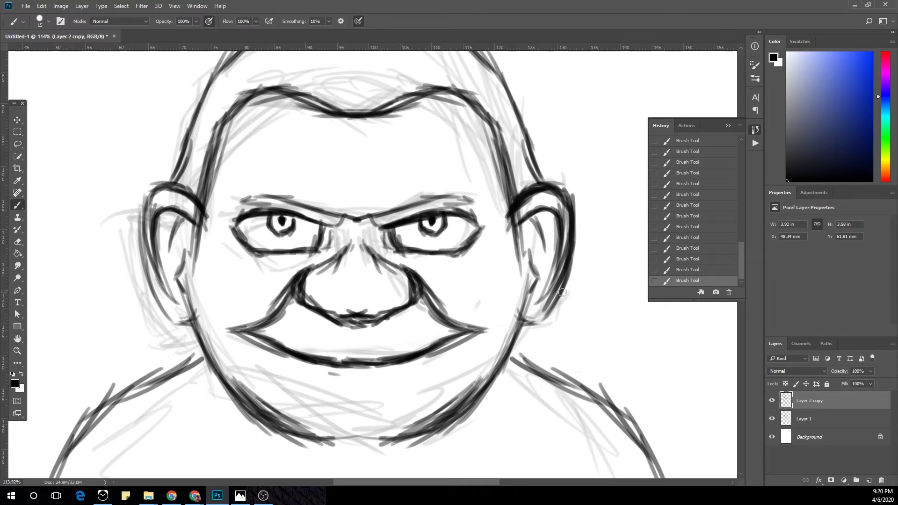
Shrink the face sketch and shift it to the left.
{"action": "key", "text": "ctrl+minus"}
{"action": "key", "text": "ctrl+minus"}
{"action": "key", "text": "ctrl+minus"}
{"action": "key", "text": "ctrl+minus"}
{"action": "key", "text": "ctrl+minus"}
{"action": "left_click_drag", "start_coordinate": [436, 151], "coordinate": [359, 173]}
{"action": "key", "text": "Return"}
{"action": "scroll", "coordinate": [359, 188], "scroll_direction": "up", "scroll_amount": 1, "text": "alt"}
Add horizontal guides across the head, the mouth line and the shoulders.
{"action": "left_click_drag", "start_coordinate": [177, 47], "coordinate": [176, 187]}
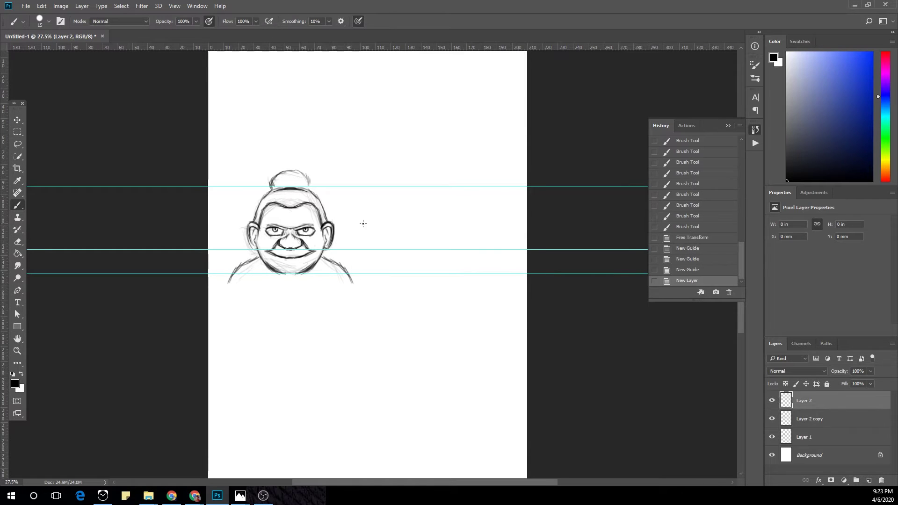
{"action": "left_click_drag", "start_coordinate": [363, 48], "coordinate": [363, 228]}
{"action": "left_click_drag", "start_coordinate": [402, 47], "coordinate": [402, 236]}
{"action": "scroll", "coordinate": [443, 222], "scroll_direction": "up", "scroll_amount": 4, "text": "alt"}
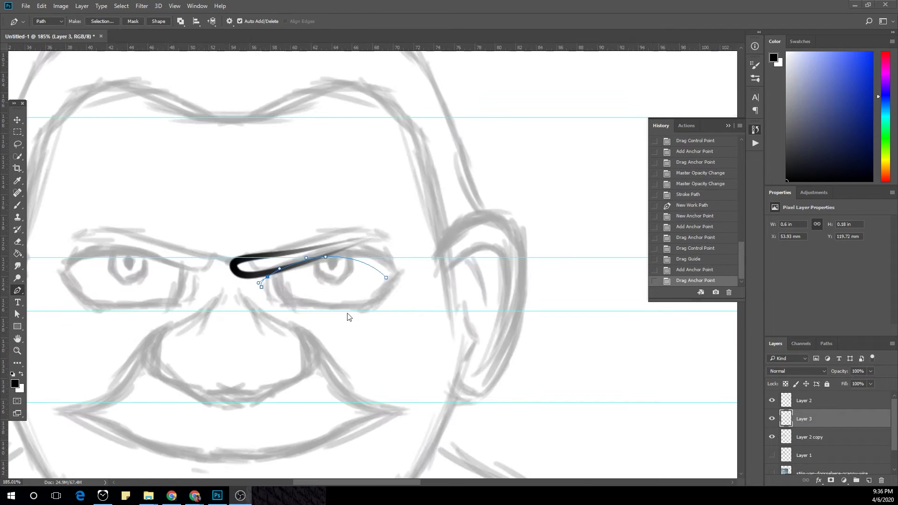
Stroke the eyebrow pen path in Photoshop, then add a plane mesh in Blender.
{"action": "right_click", "coordinate": [384, 280]}
{"action": "left_click", "coordinate": [421, 140]}
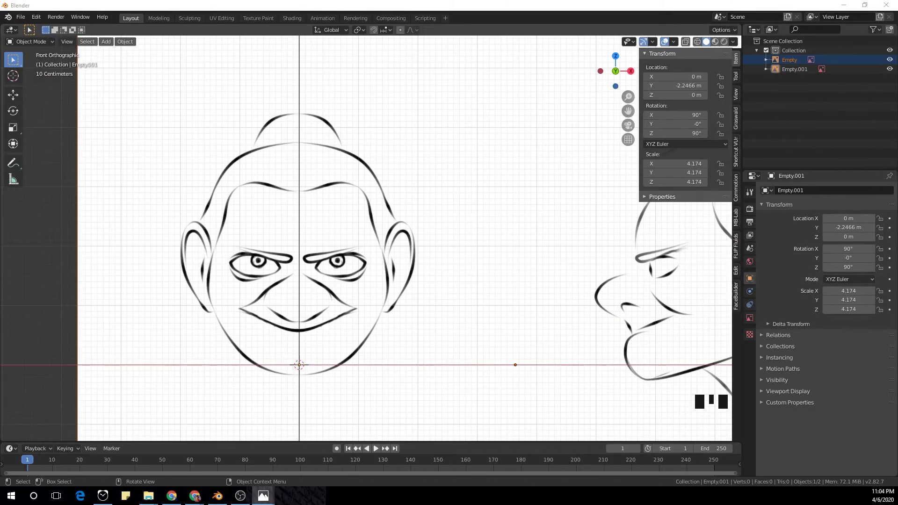
{"action": "key", "text": "shift+a"}
{"action": "left_click", "coordinate": [411, 254]}
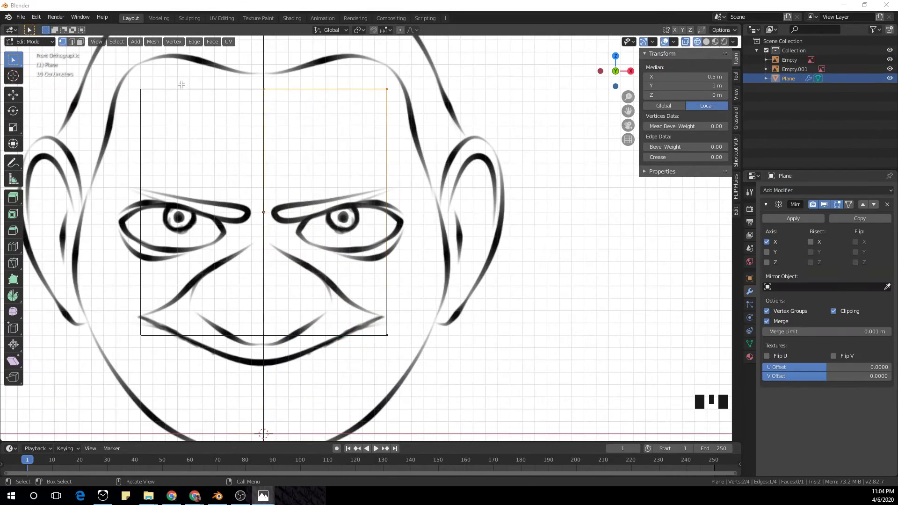
Move the plane's vertices into place over the sketch and orbit to check the face mesh.
{"action": "key", "text": "g"}
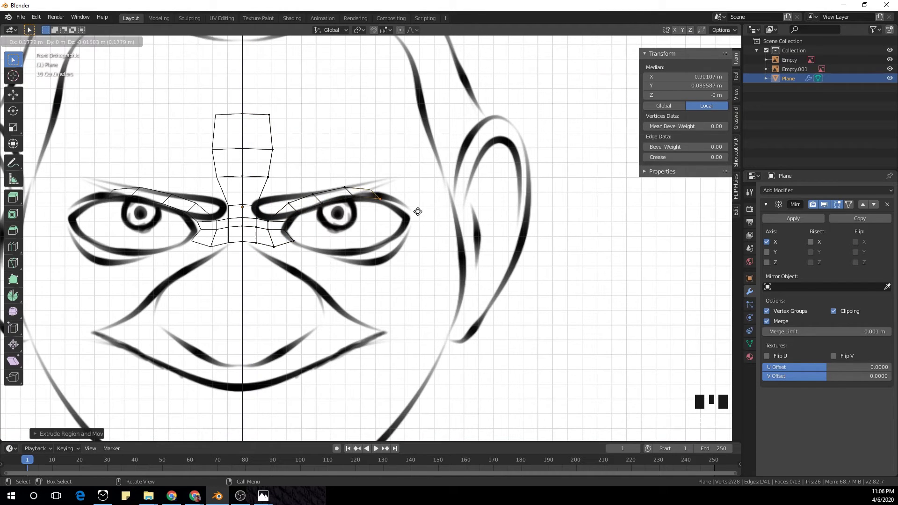
{"action": "left_click", "coordinate": [412, 244]}
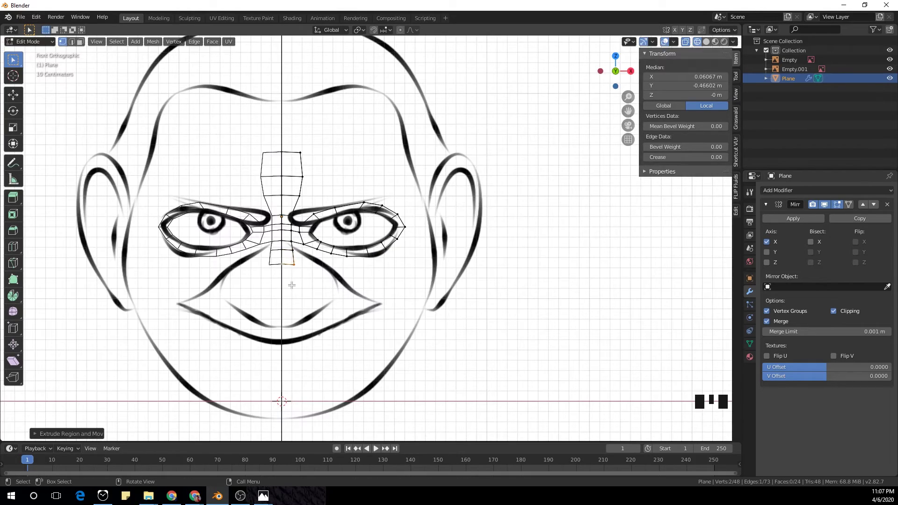
{"action": "middle_click_drag", "start_coordinate": [292, 284], "coordinate": [334, 232]}
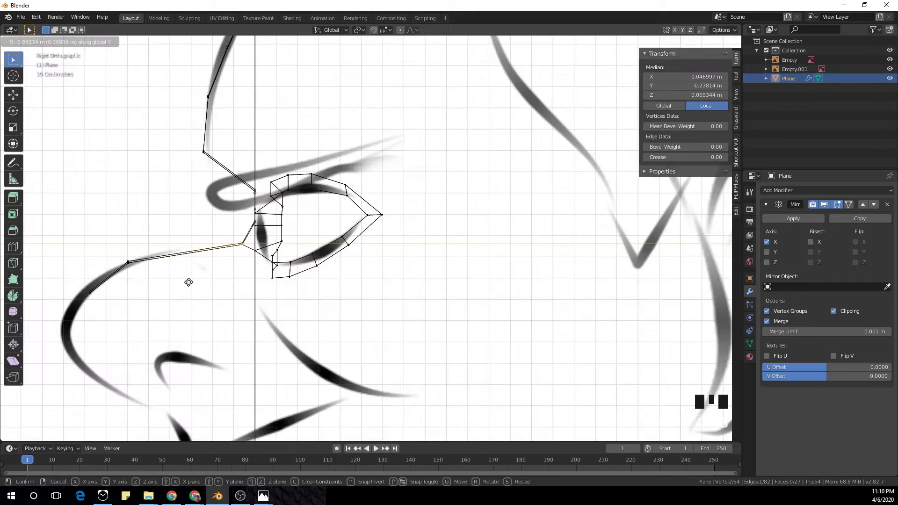
{"action": "middle_click_drag", "start_coordinate": [189, 281], "coordinate": [304, 290]}
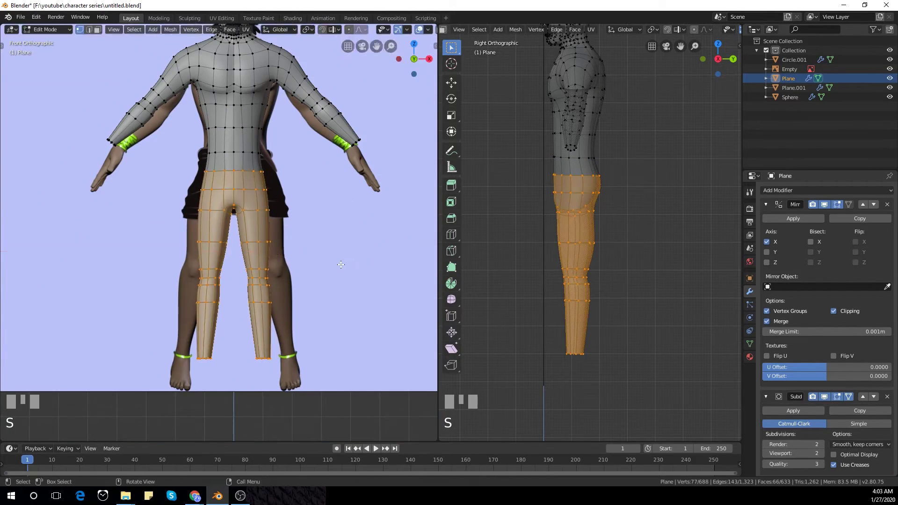
Select the faces at the base of the body mesh's neck, separate them and move them backward.
{"action": "scroll", "coordinate": [243, 339], "scroll_direction": "up", "scroll_amount": 3}
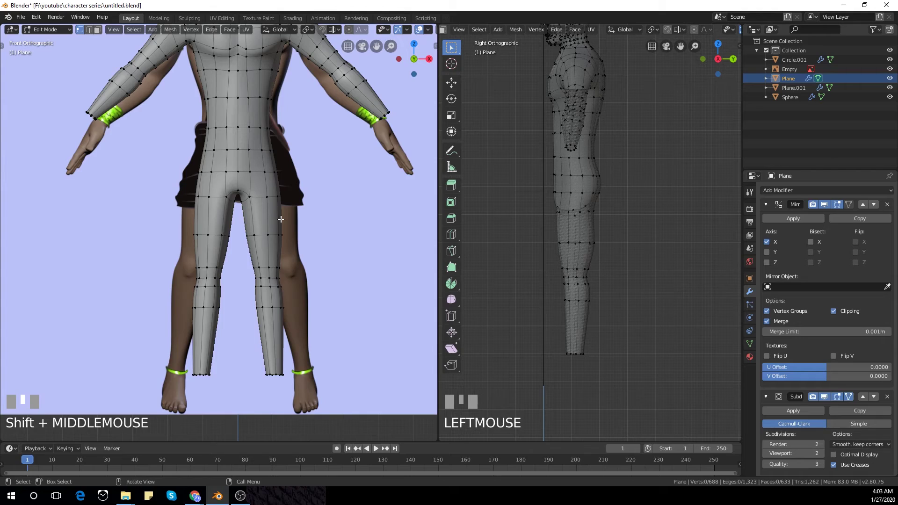
{"action": "scroll", "coordinate": [260, 186], "scroll_direction": "down", "scroll_amount": 3}
{"action": "scroll", "coordinate": [266, 201], "scroll_direction": "up", "scroll_amount": 6}
{"action": "key", "text": "3"}
{"action": "left_click", "coordinate": [202, 180]}
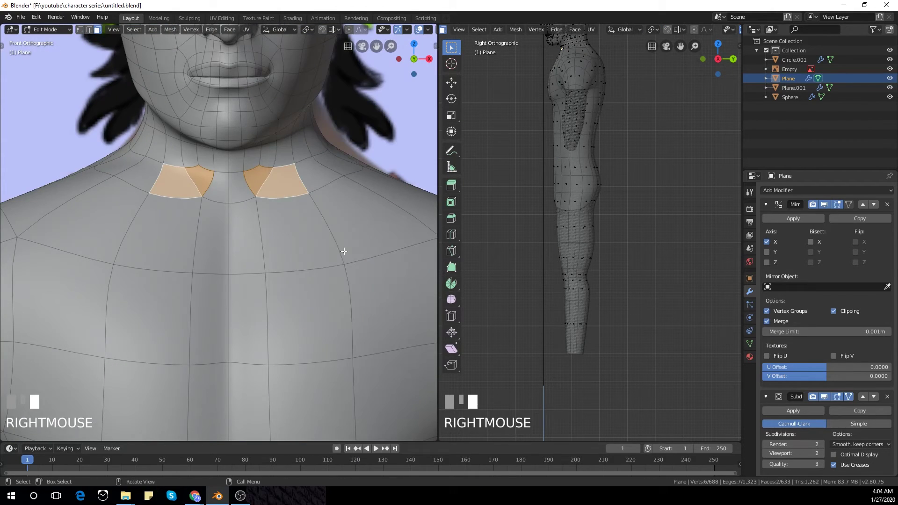
{"action": "right_click", "coordinate": [345, 252]}
{"action": "left_click", "coordinate": [402, 377]}
{"action": "key", "text": "Tab"}
{"action": "key", "text": "Tab"}
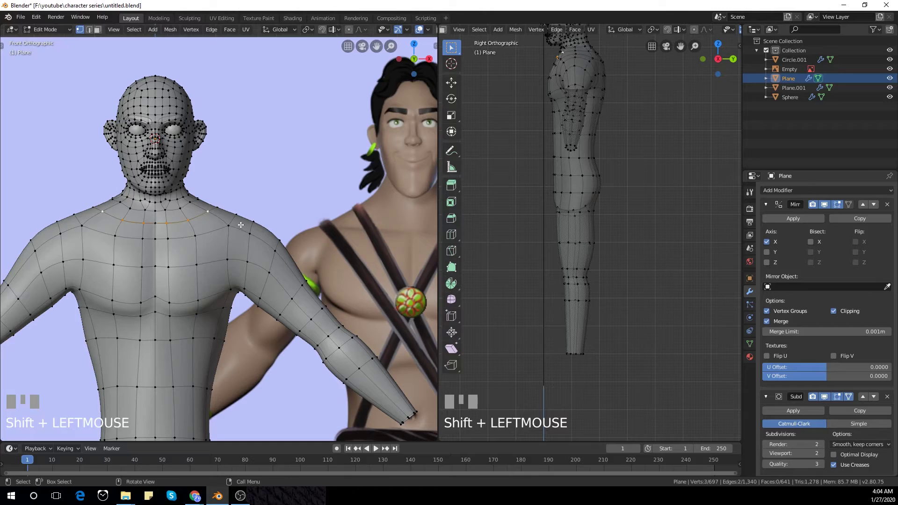
{"action": "left_click", "coordinate": [191, 236]}
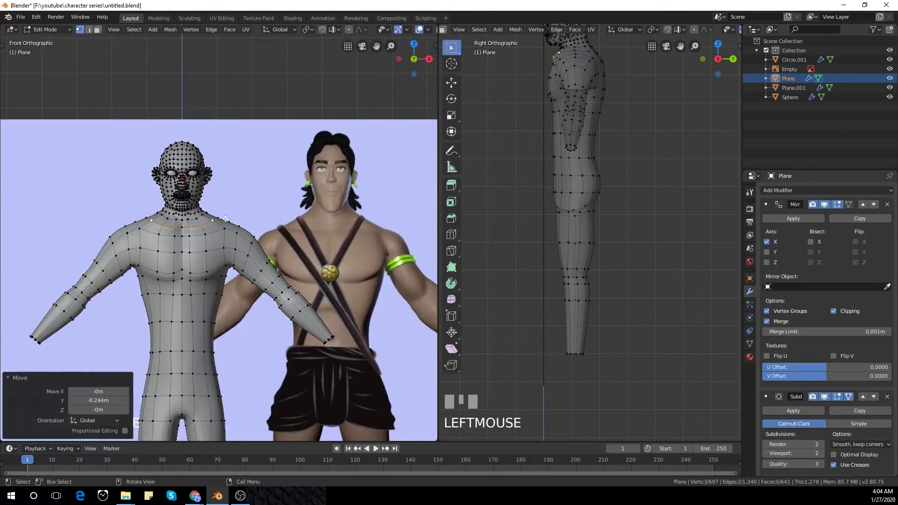
Undo the neck move, then reposition a neck vertex from the front view.
{"action": "key", "text": "KP_1"}
{"action": "key", "text": "KP_3"}
{"action": "key", "text": "ctrl+z"}
{"action": "key", "text": "KP_1"}
{"action": "left_click", "coordinate": [252, 273], "text": "shift"}
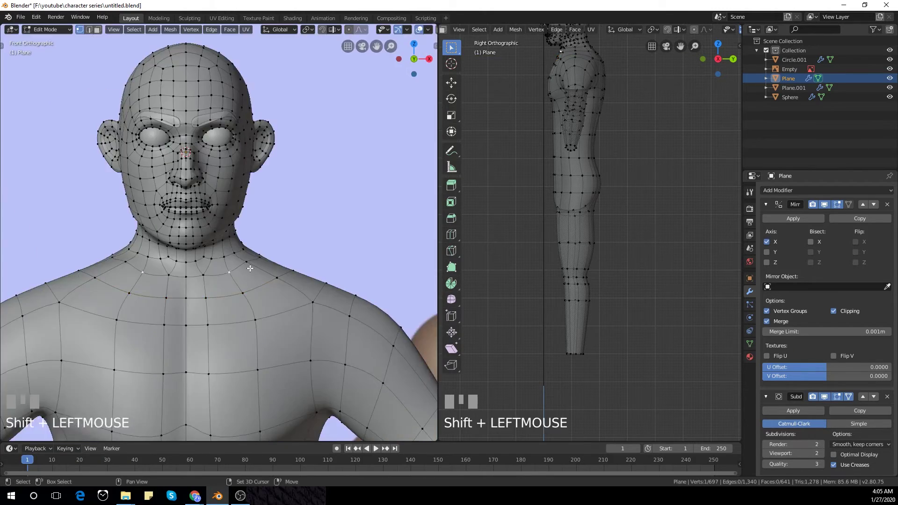
{"action": "key", "text": "g"}
{"action": "key", "text": "Tab"}
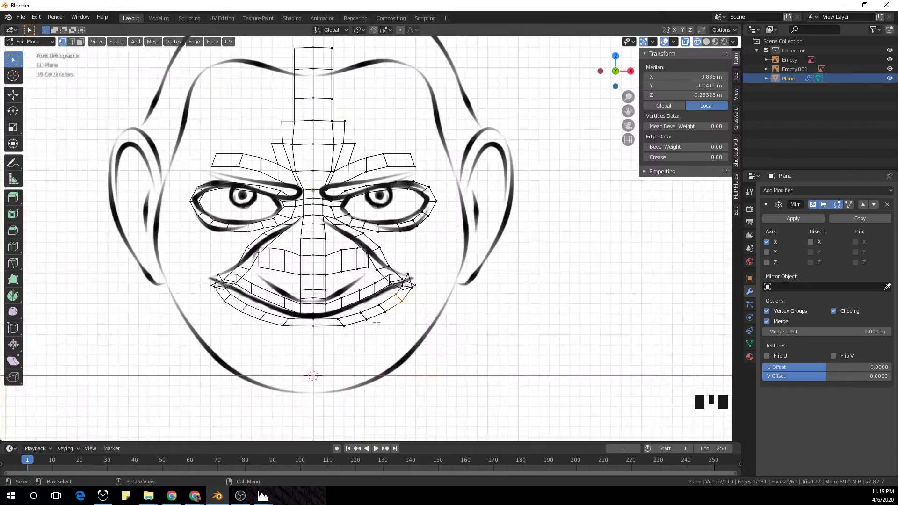
{"action": "middle_click_drag", "start_coordinate": [318, 281], "coordinate": [296, 240]}
{"action": "key", "text": "KP_1"}
Undo the last lip tweak and extrude the centre column down to the chin.
{"action": "key", "text": "ctrl+z"}
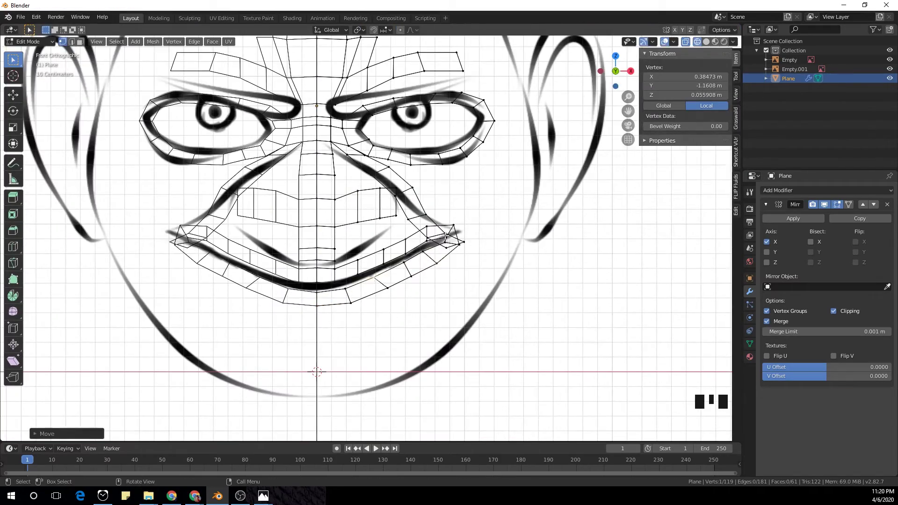
{"action": "middle_click_drag", "start_coordinate": [446, 236], "coordinate": [435, 244]}
{"action": "key", "text": "KP_1"}
{"action": "key", "text": "KP_3"}
{"action": "key", "text": "KP_1"}
{"action": "key", "text": "e"}
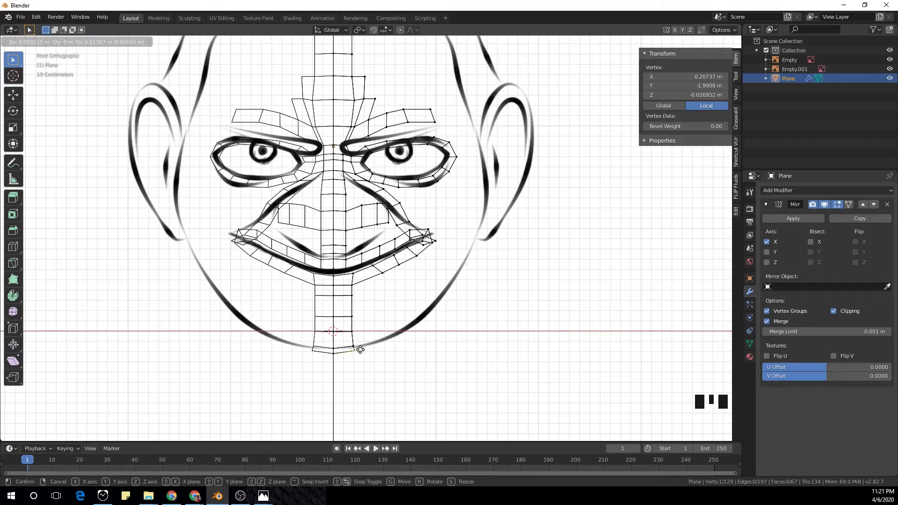
{"action": "left_click", "coordinate": [353, 346], "text": "shift"}
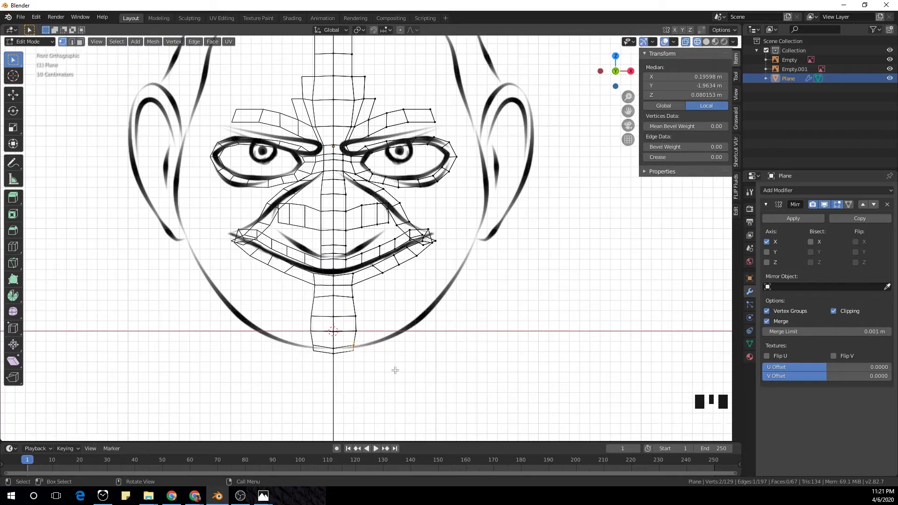
{"action": "left_click", "coordinate": [452, 317]}
{"action": "key", "text": "KP_3"}
{"action": "key", "text": "g"}
Leave edit mode and orbit around the head to review the face.
{"action": "key", "text": "Tab"}
{"action": "middle_click_drag", "start_coordinate": [371, 335], "coordinate": [276, 201]}
{"action": "key", "text": "KP_1"}
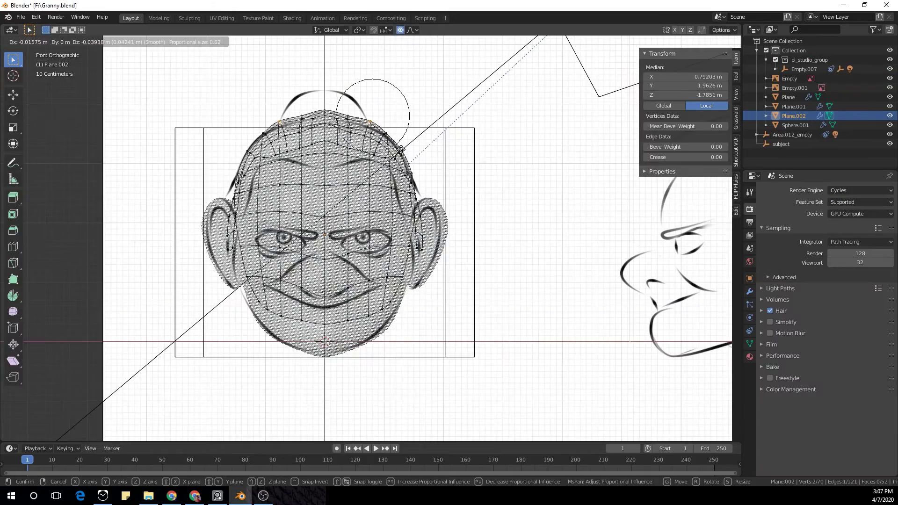
{"action": "key", "text": "Tab"}
{"action": "mouse_move", "coordinate": [269, 206]}
{"action": "middle_mouse_down"}
{"action": "mouse_move", "coordinate": [423, 134]}
{"action": "mouse_move", "coordinate": [587, 164]}
{"action": "mouse_move", "coordinate": [464, 150]}
{"action": "middle_mouse_up"}
Edit the hair mesh and select a hair vertex from the side view.
{"action": "key", "text": "Tab"}
{"action": "key", "text": "KP_3"}
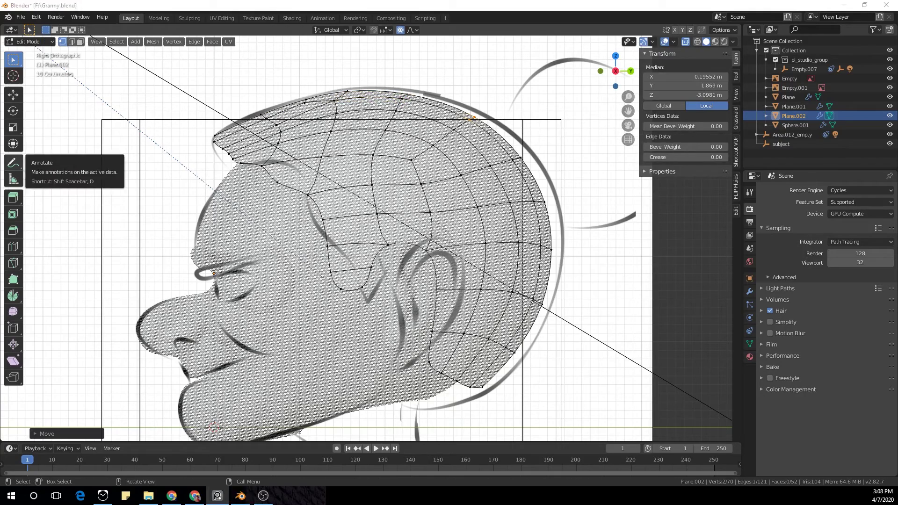
{"action": "key", "text": "KP_1"}
{"action": "key", "text": "KP_3"}
{"action": "scroll", "coordinate": [344, 186], "scroll_direction": "down", "scroll_amount": 1}
{"action": "left_click", "coordinate": [344, 186]}
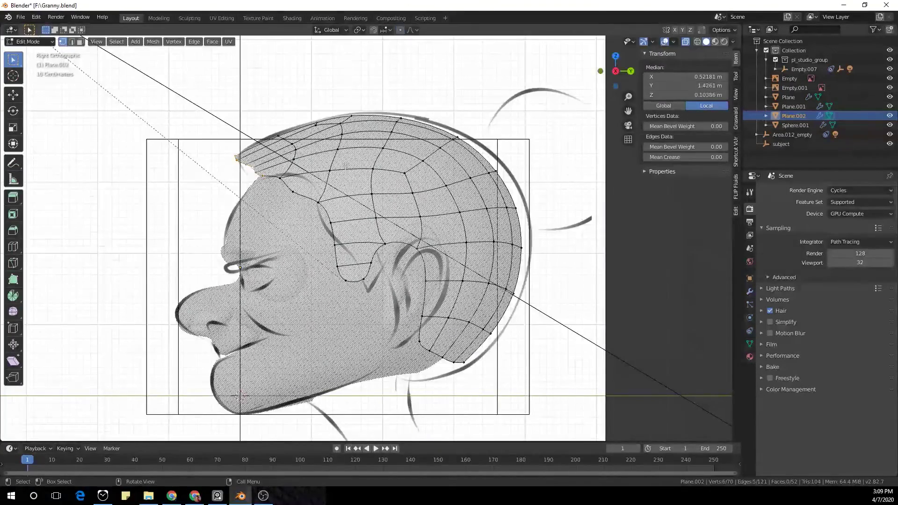
{"action": "key", "text": "KP_1"}
{"action": "middle_click_drag", "start_coordinate": [364, 208], "coordinate": [357, 172]}
Rotate and move the selected hair vertices to fit over the head.
{"action": "key", "text": "alt+z"}
{"action": "key", "text": "KP_3"}
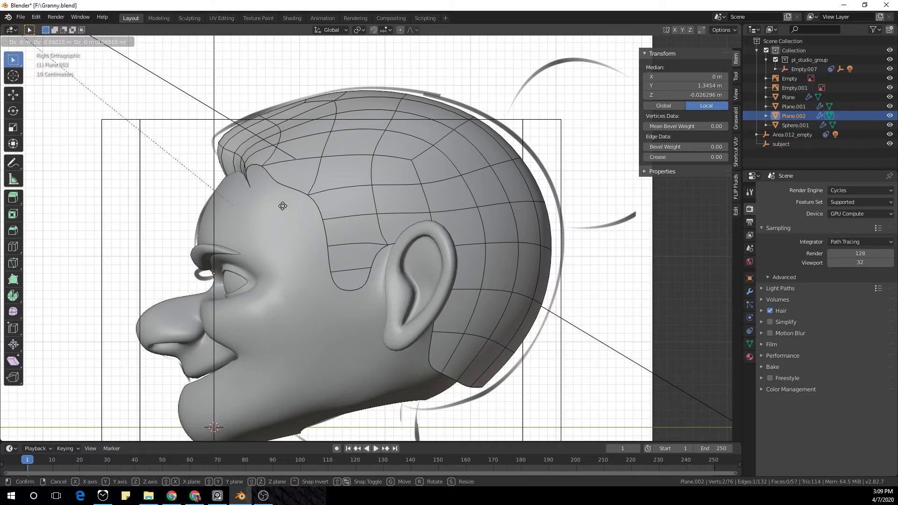
{"action": "key", "text": "KP_1"}
{"action": "left_click", "coordinate": [389, 210]}
{"action": "key", "text": "KP_3"}
{"action": "key", "text": "g"}
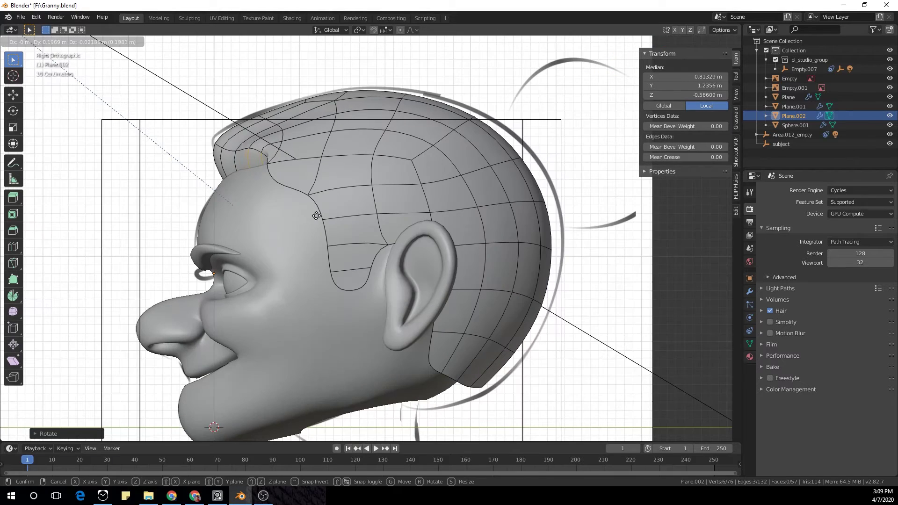
{"action": "key", "text": "KP_5"}
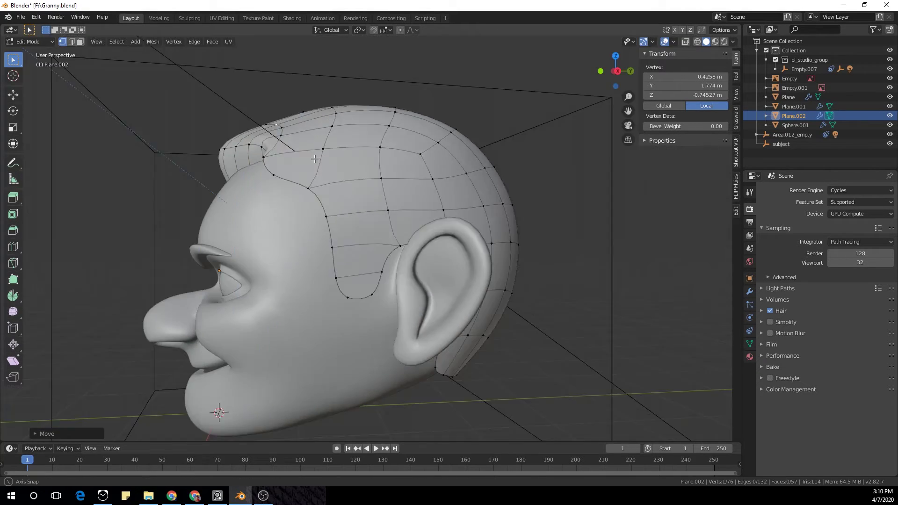
{"action": "key", "text": "KP_1"}
Extrude the sideburn edge downward and assign the white Material.002 to the hair.
{"action": "left_click", "coordinate": [469, 256], "text": "alt"}
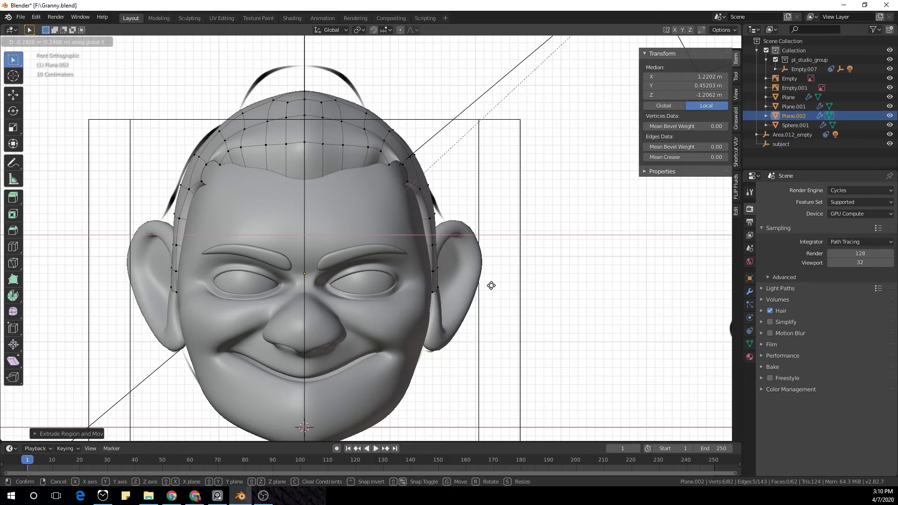
{"action": "middle_click_drag", "start_coordinate": [512, 260], "coordinate": [477, 341]}
{"action": "key", "text": "e"}
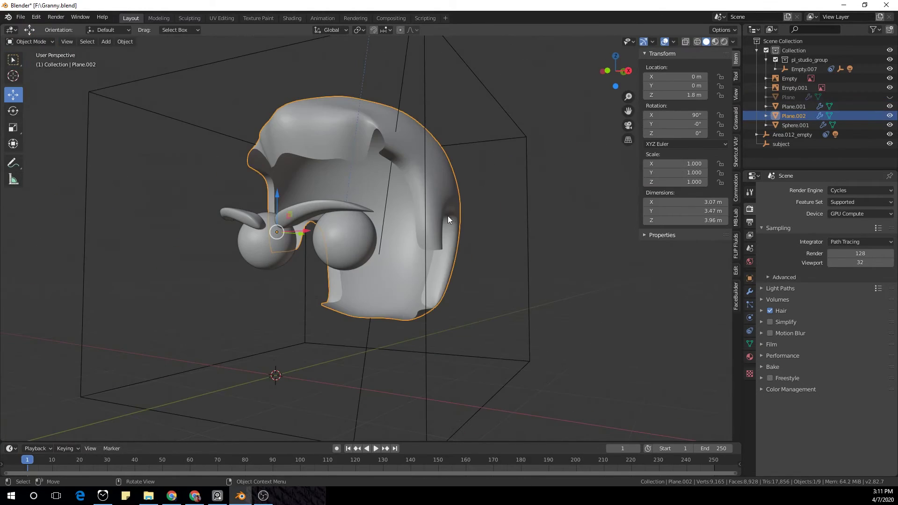
{"action": "left_click", "coordinate": [750, 357]}
{"action": "left_click", "coordinate": [766, 220]}
{"action": "left_click", "coordinate": [783, 281]}
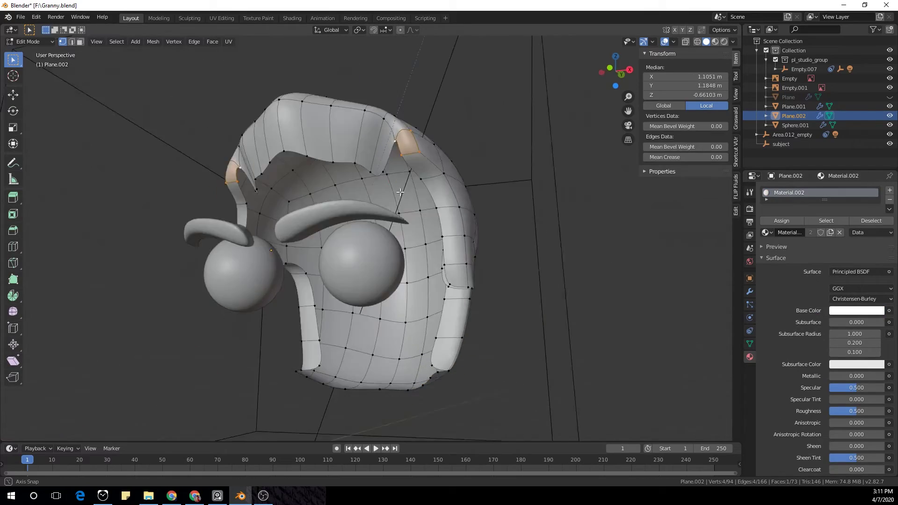
{"action": "middle_click_drag", "start_coordinate": [400, 192], "coordinate": [436, 256]}
{"action": "key", "text": "Tab"}
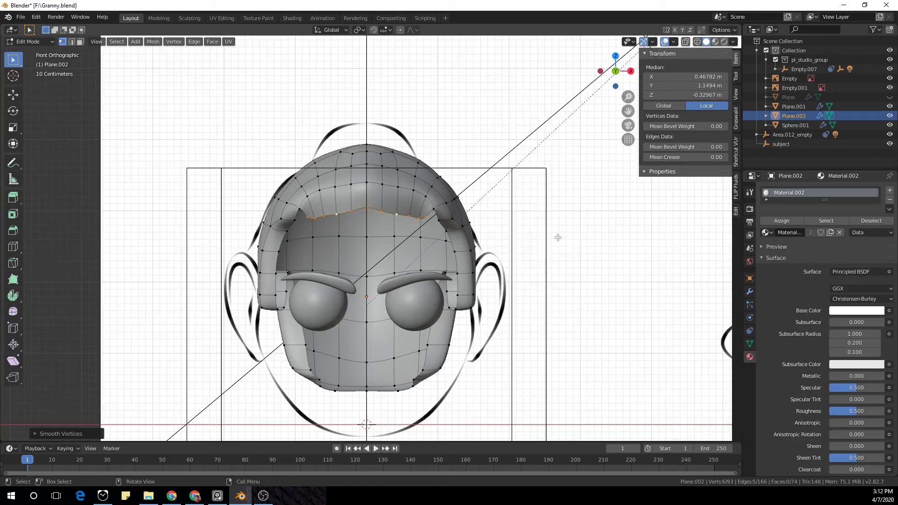
Merge the two hair vertices at center, then play the rolling-wheel animation in the Instagram post.
{"action": "key", "text": "m"}
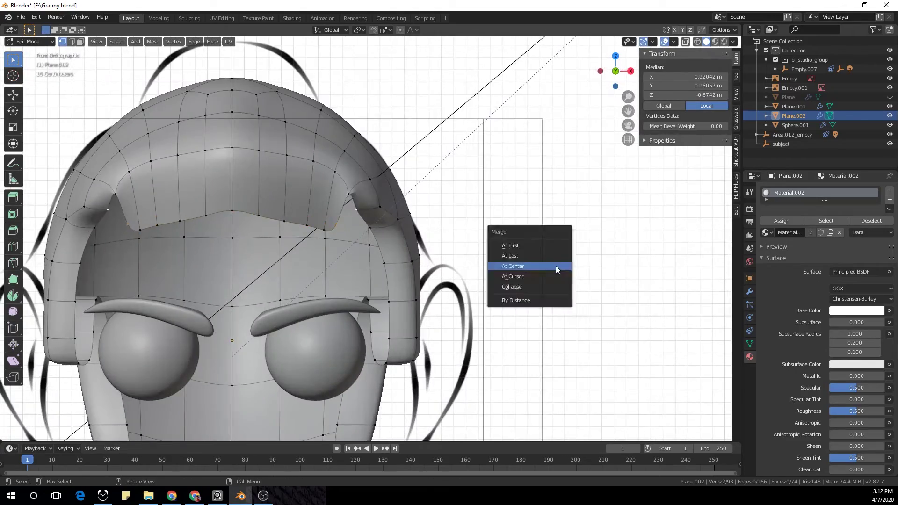
{"action": "left_click", "coordinate": [556, 267]}
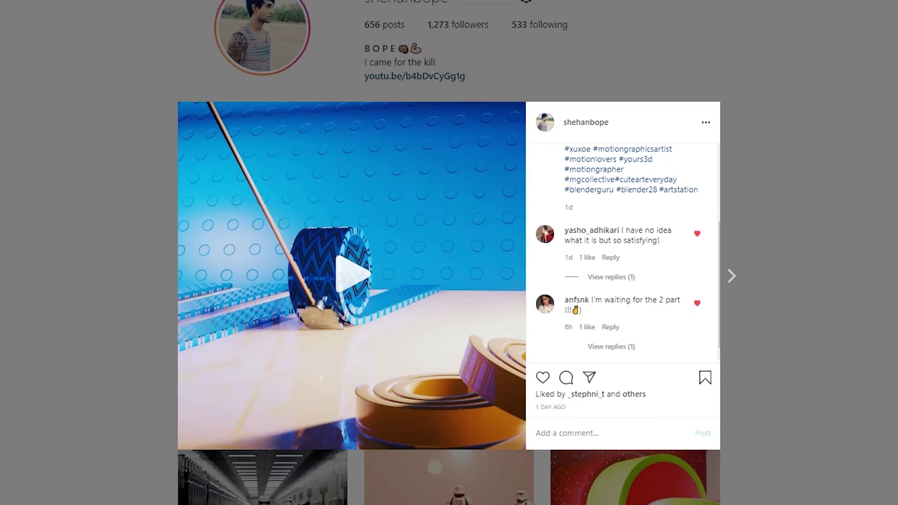
{"action": "left_click", "coordinate": [347, 281]}
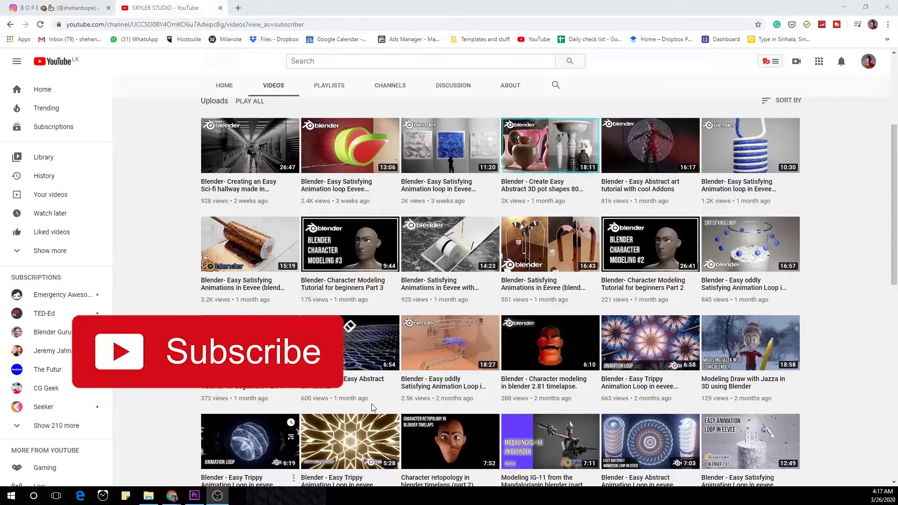
{"action": "scroll", "coordinate": [515, 330], "scroll_direction": "down", "scroll_amount": 5}
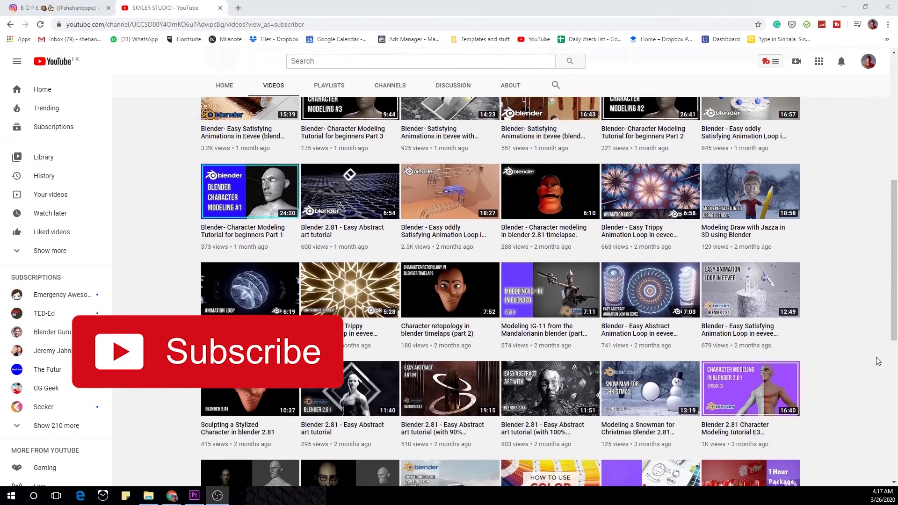
{"action": "scroll", "coordinate": [862, 364], "scroll_direction": "down", "scroll_amount": 3}
{"action": "scroll", "coordinate": [856, 364], "scroll_direction": "up", "scroll_amount": 5}
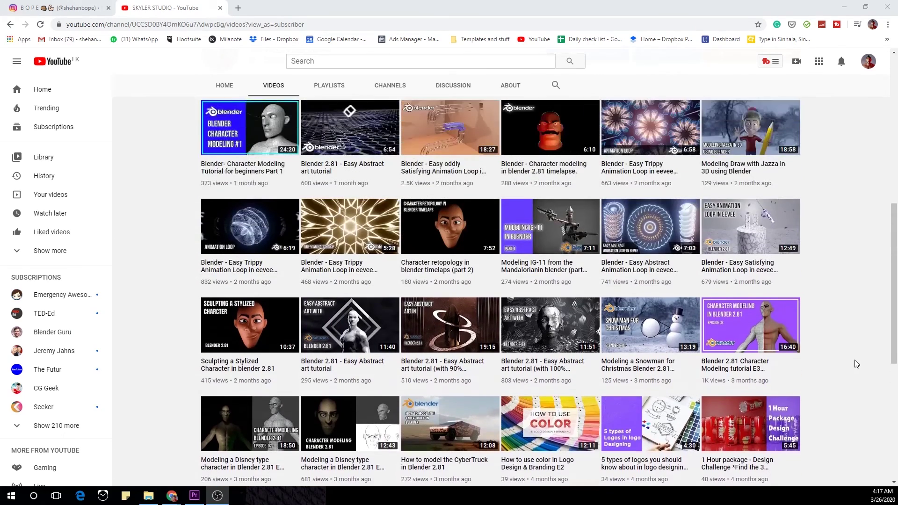
{"action": "scroll", "coordinate": [855, 364], "scroll_direction": "up", "scroll_amount": 6}
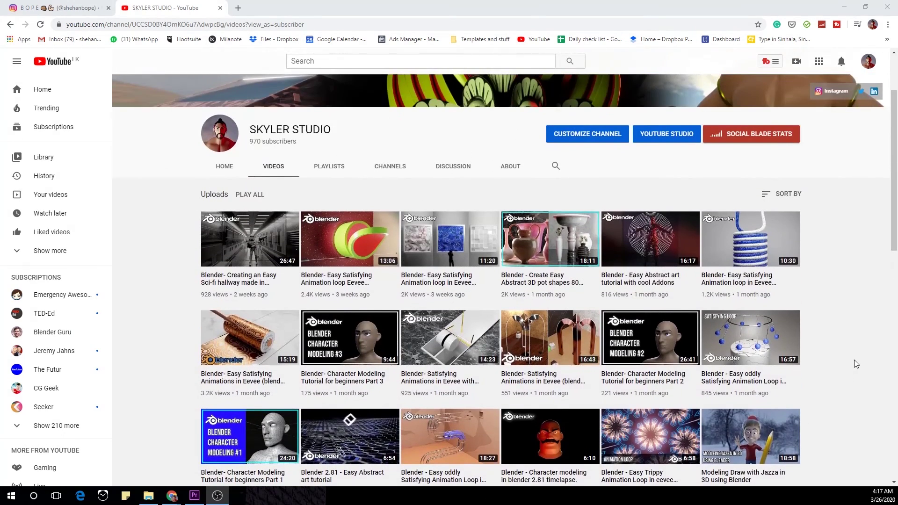